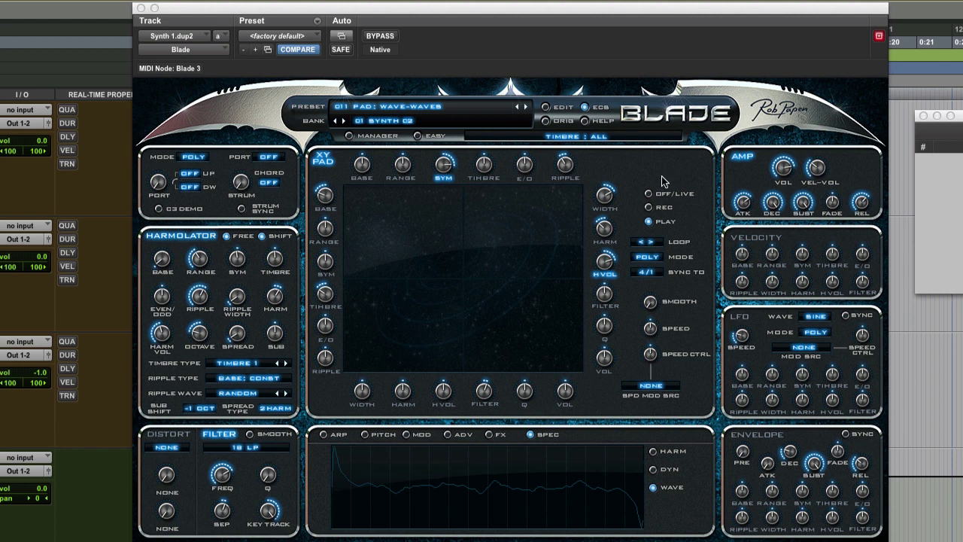
Step: Nudge the Blade window slightly right, keeping the 011 PAD: WAVE-WAVES preset loaded
mouse_move(622, 8)
left_mouse_down()
mouse_move(650, 11)
mouse_move(641, 11)
left_mouse_up()
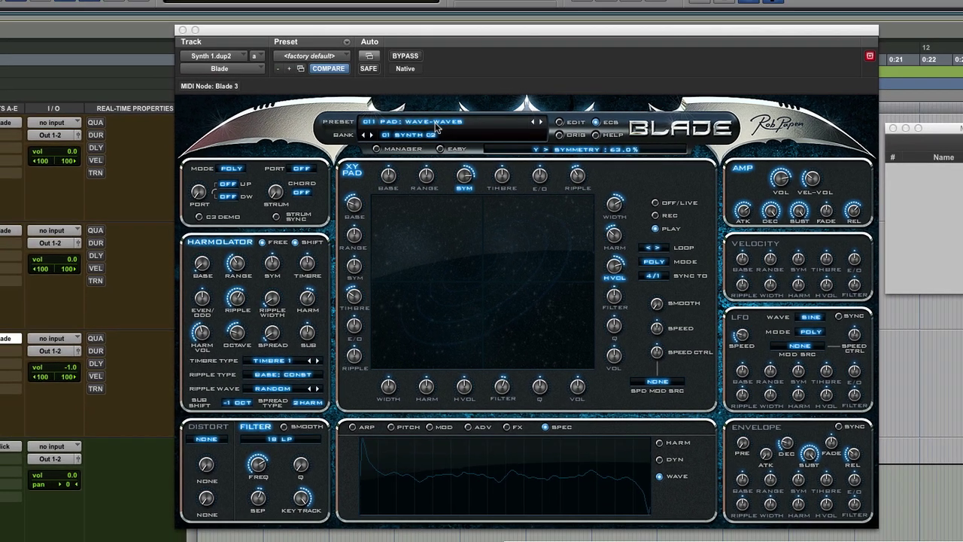
Step: Step to bank 02 Wobbles 01 so preset 001 WOB: XY Reminder 1 loads
left_click(436, 128)
mouse_move(471, 15)
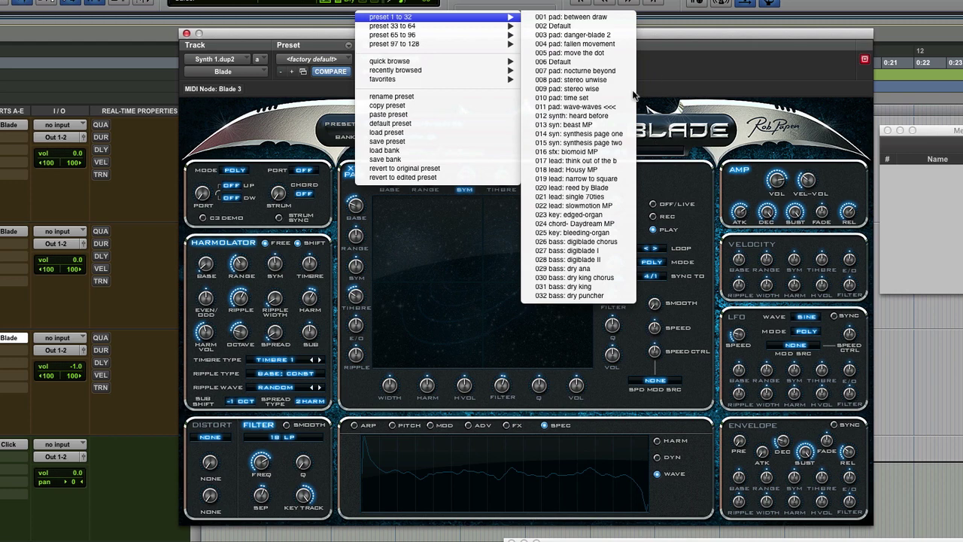
left_click(680, 75)
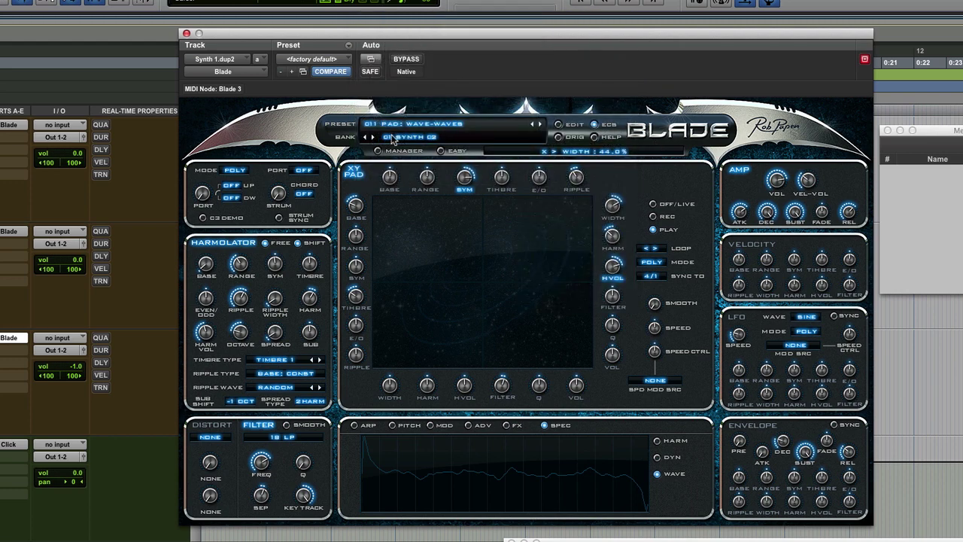
left_click(372, 137)
left_click(489, 127)
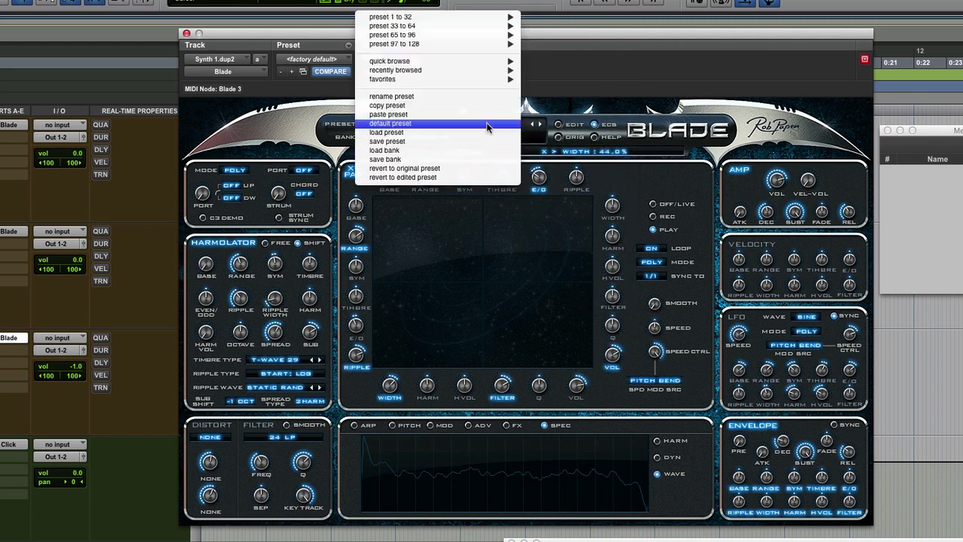
mouse_move(500, 18)
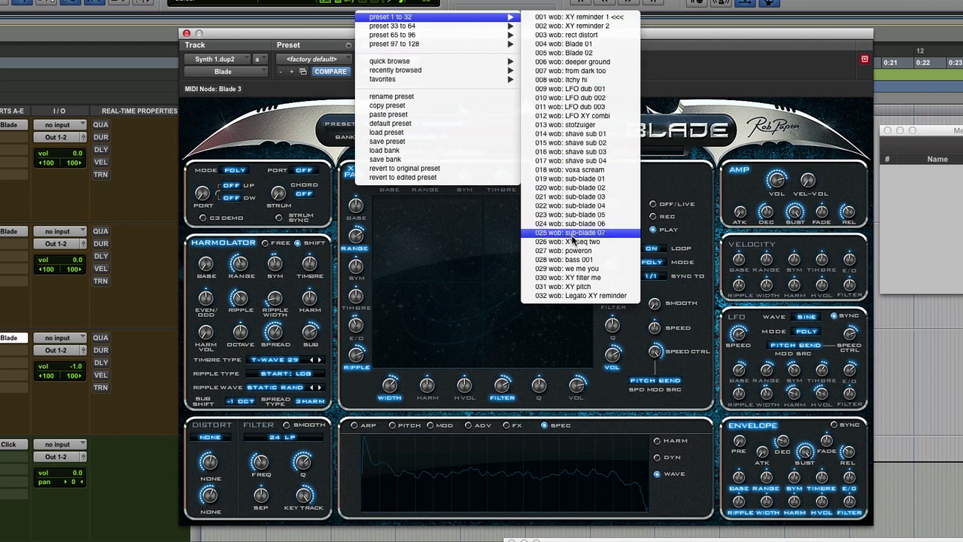
left_click(682, 59)
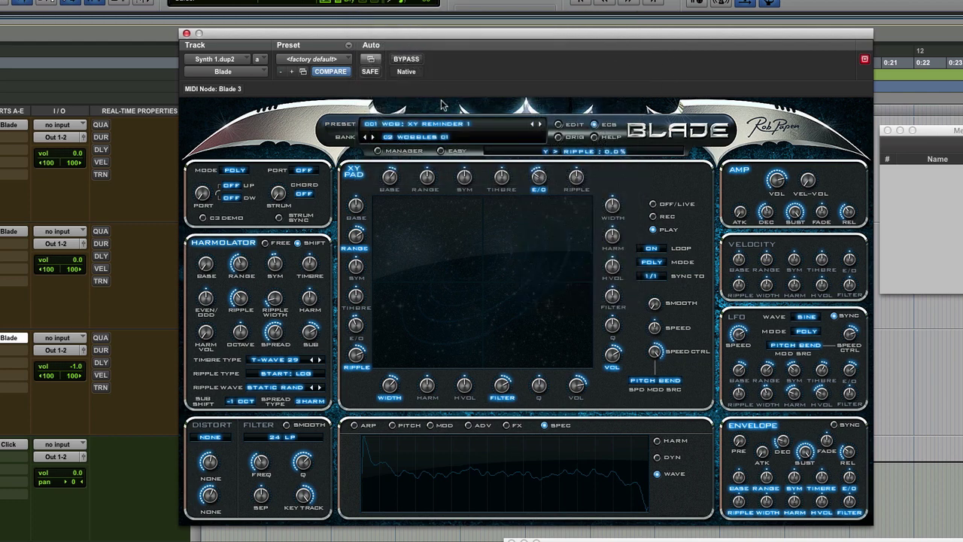
Step: Audition bank 00 Introduction presets from 1FingSeq JoMal through 018 Bass: Beta Blaster SJ
left_click(380, 151)
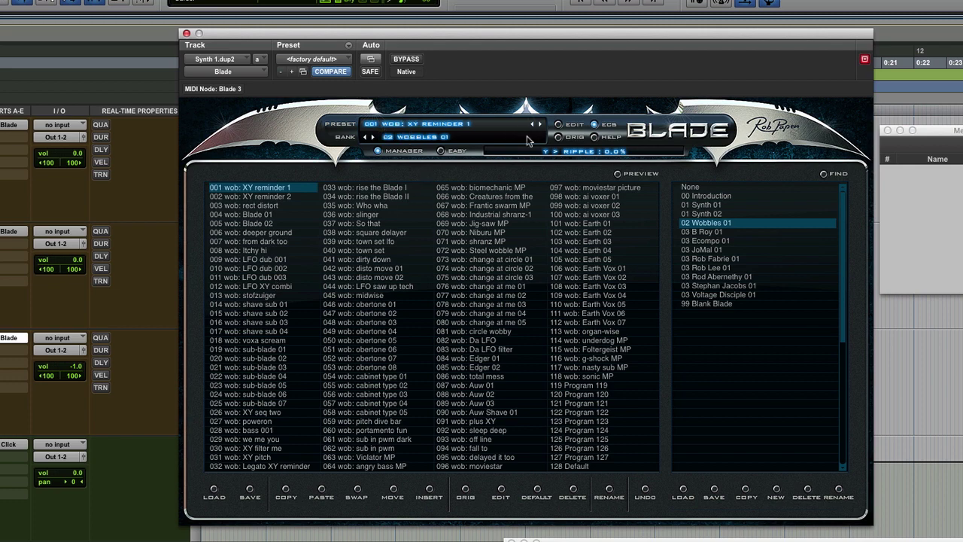
left_click(707, 197)
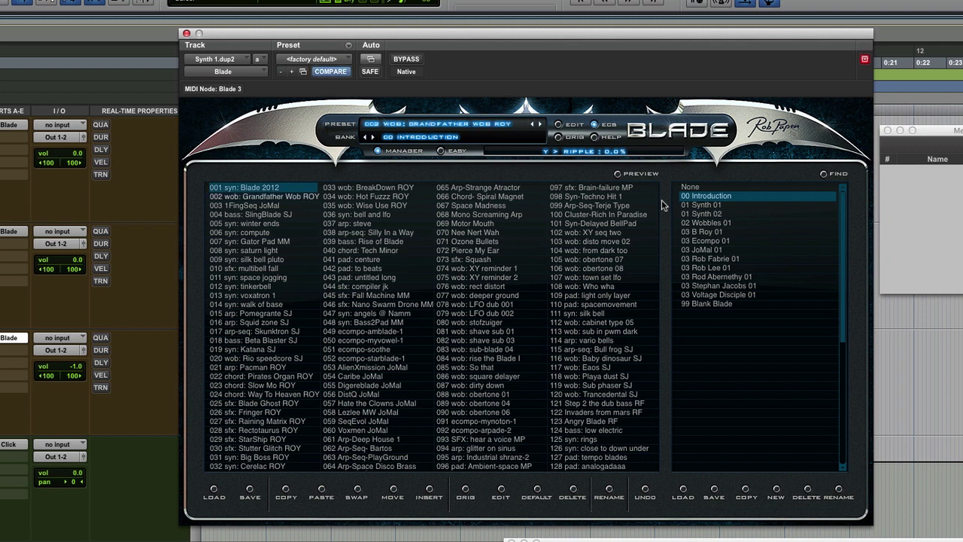
key("Down")
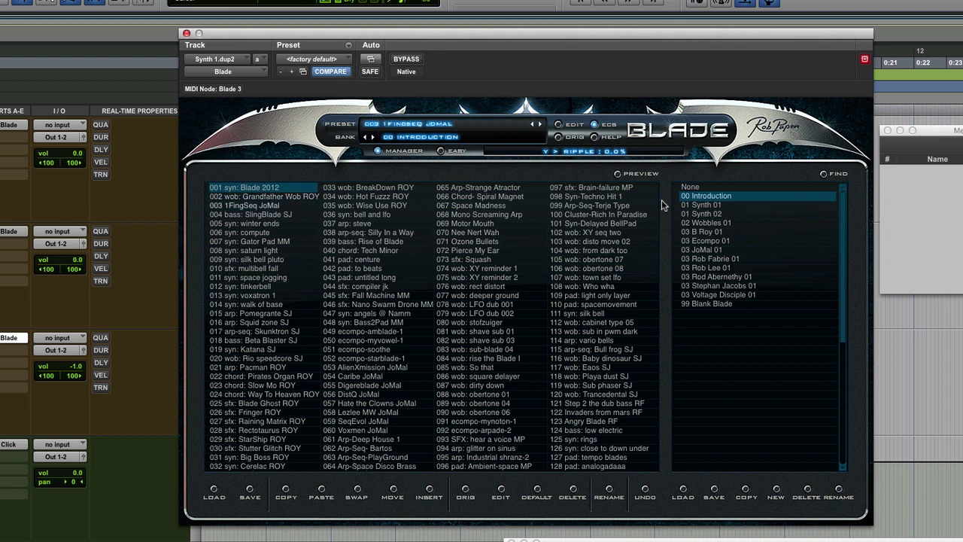
key("Down")
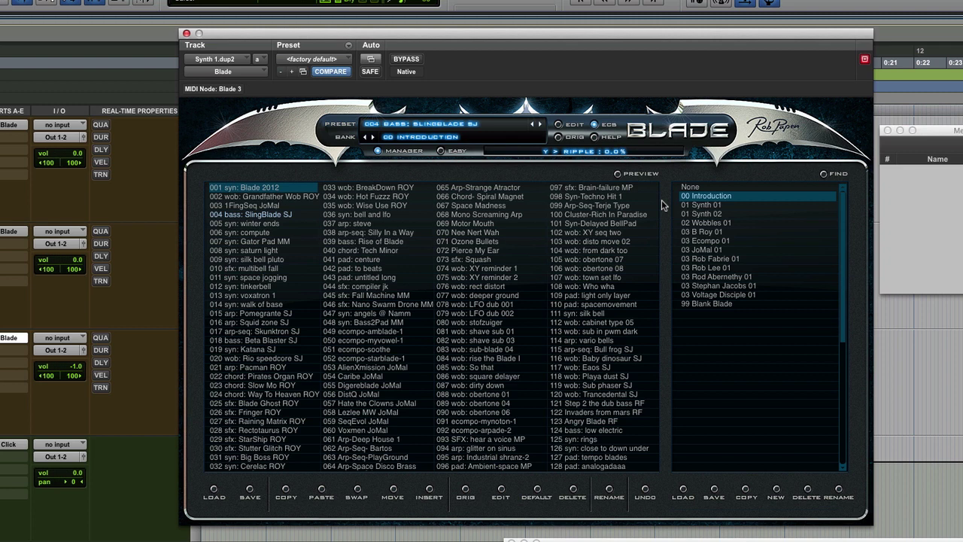
key("Down")
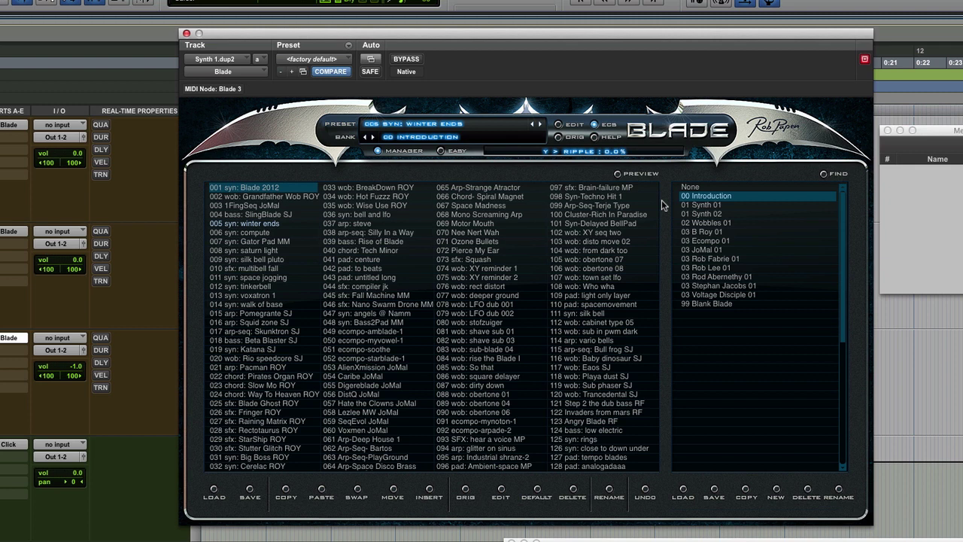
key("Down")
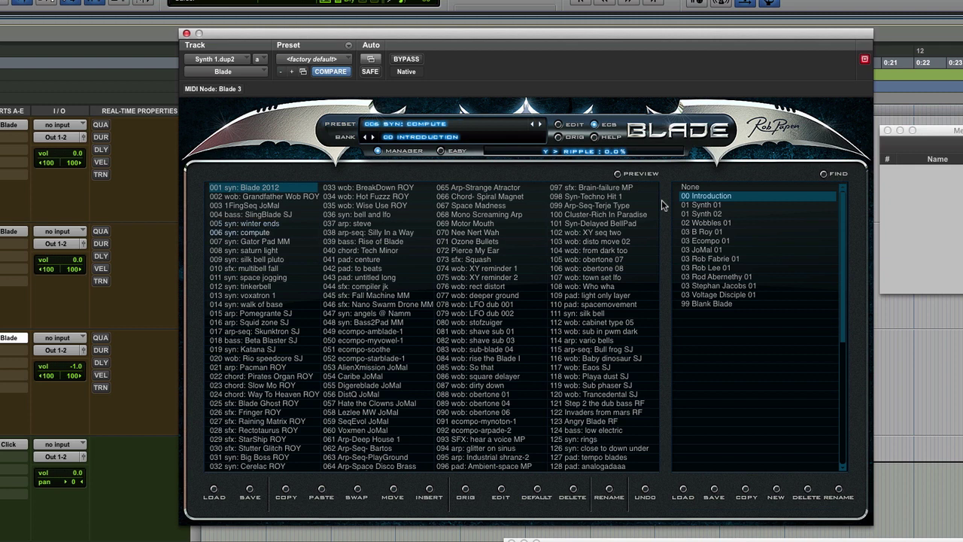
key("Down")
key("Down")
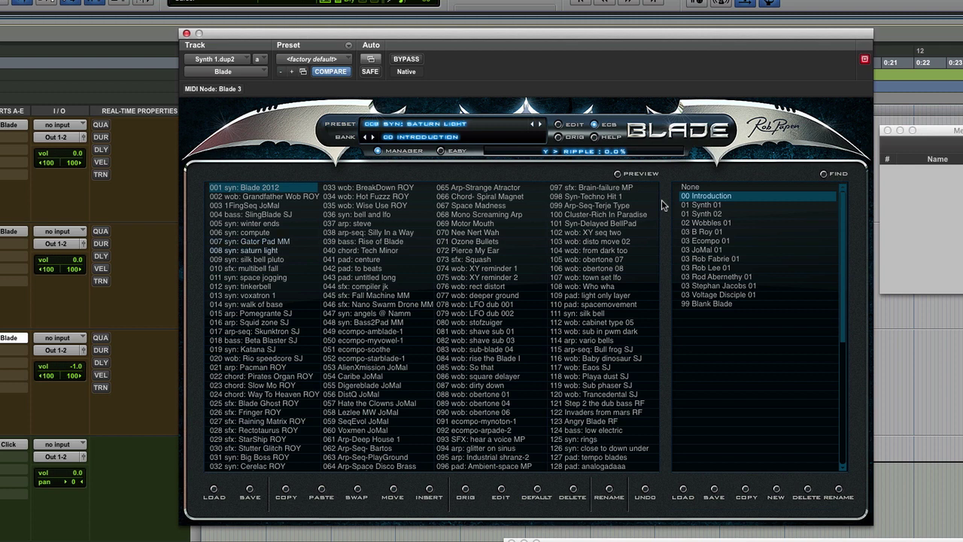
key("Down")
key("Down")
key("Down")
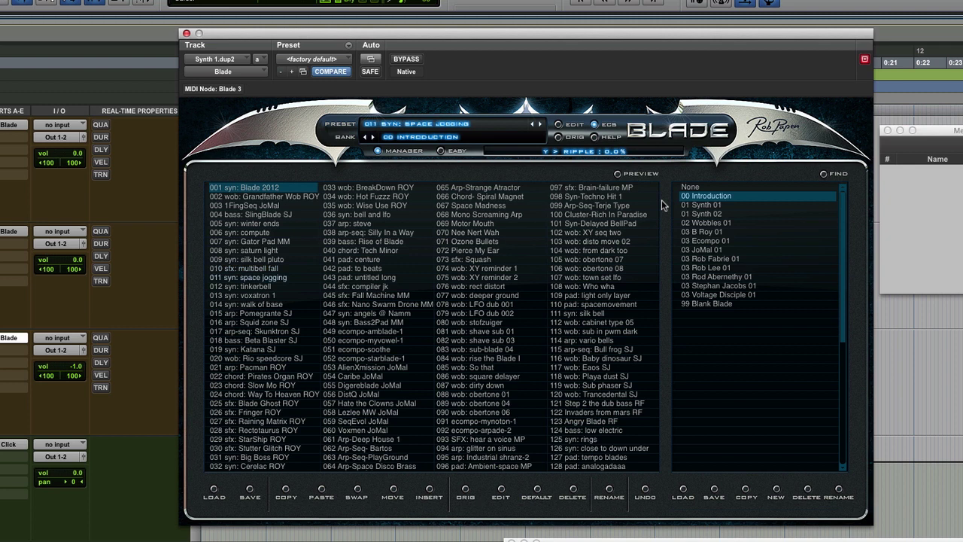
key("Down")
key("Down")
key("Down")
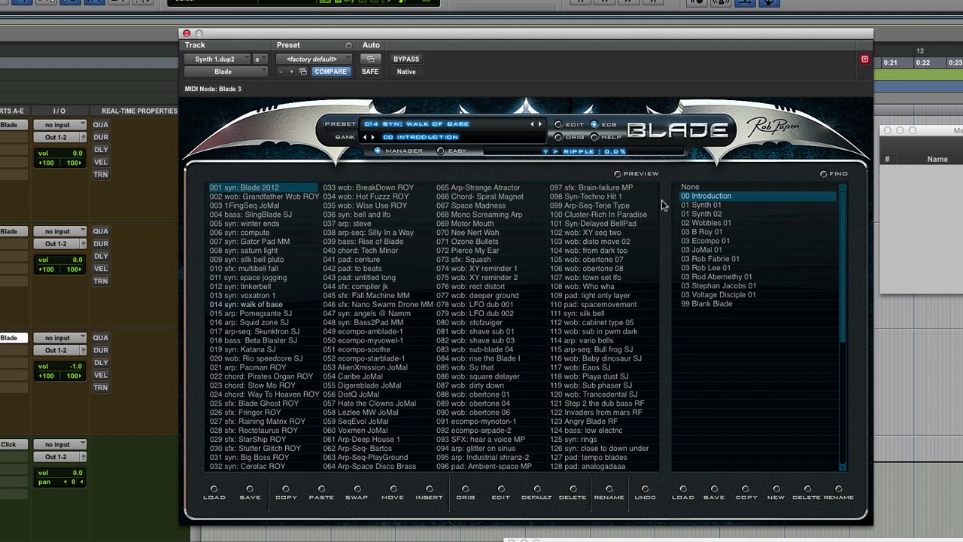
key("Down")
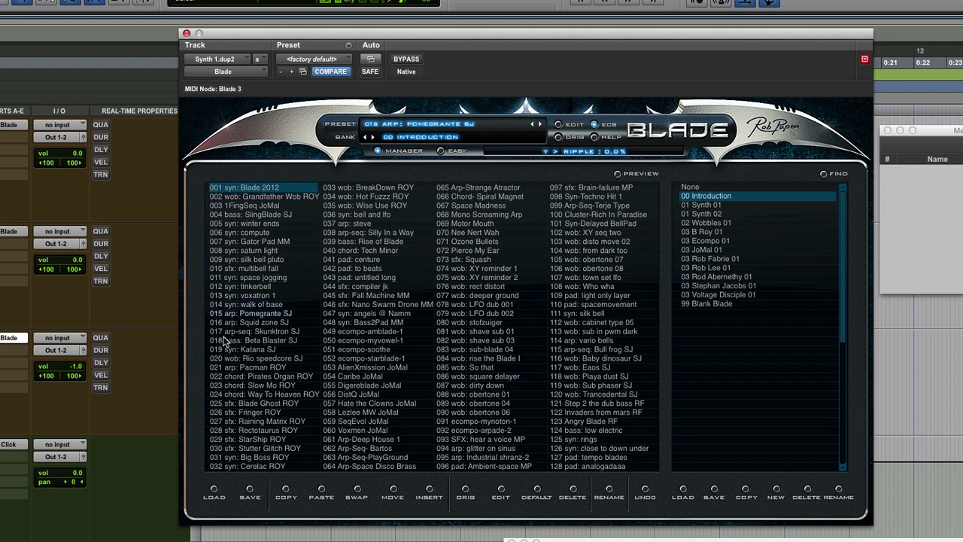
left_click(255, 341)
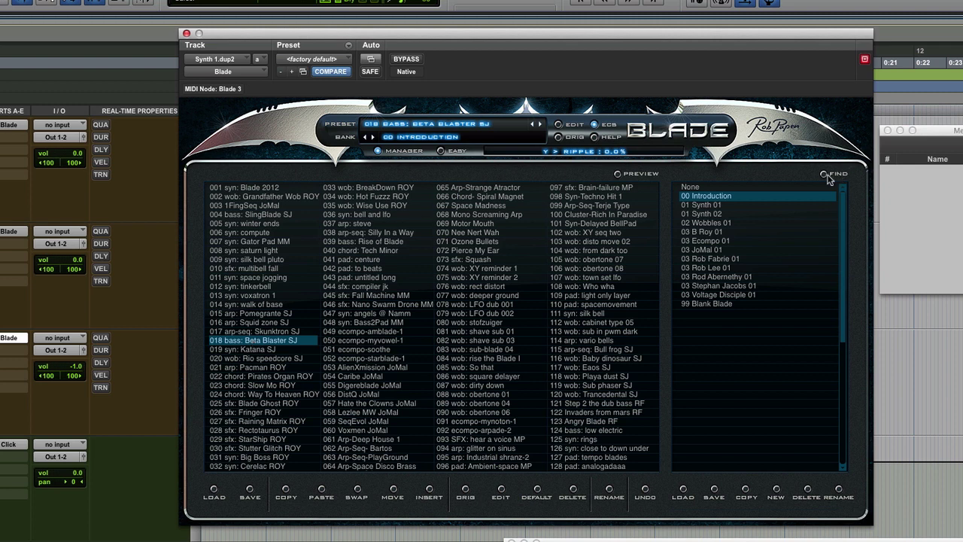
Step: Search presets for 'pad', compare spacemovement and analogadaaa, and keep spacemovement
left_click(824, 175)
type("pad")
key("Return")
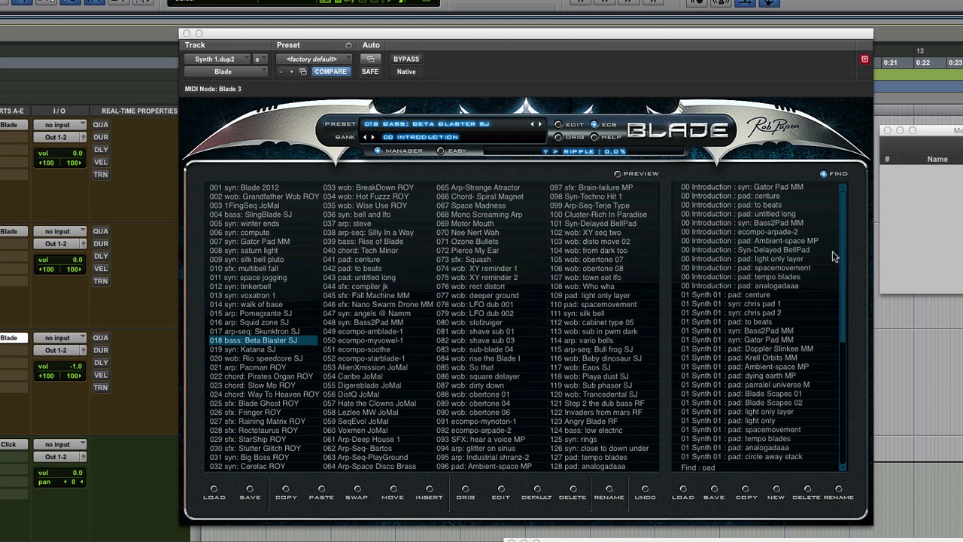
left_click(761, 269)
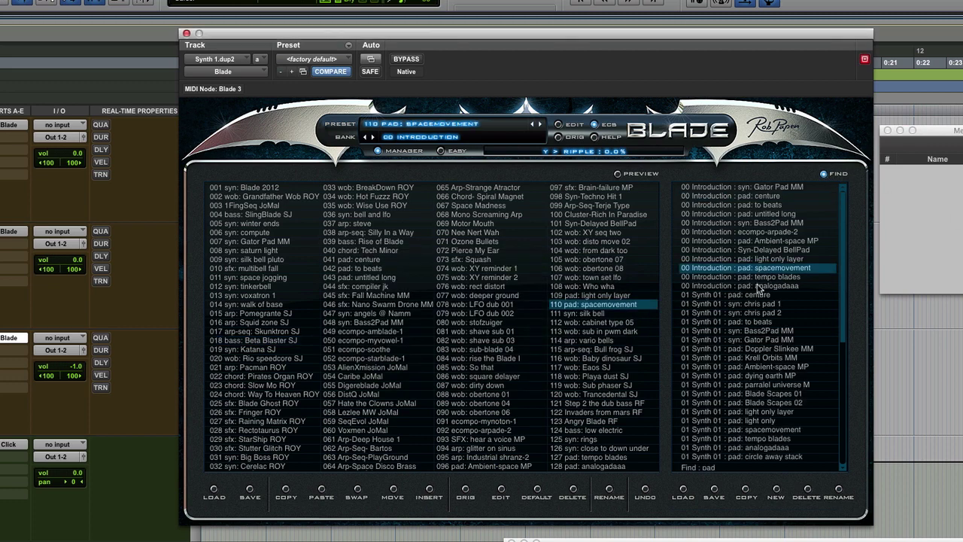
left_click(759, 286)
left_click(763, 269)
left_click(379, 152)
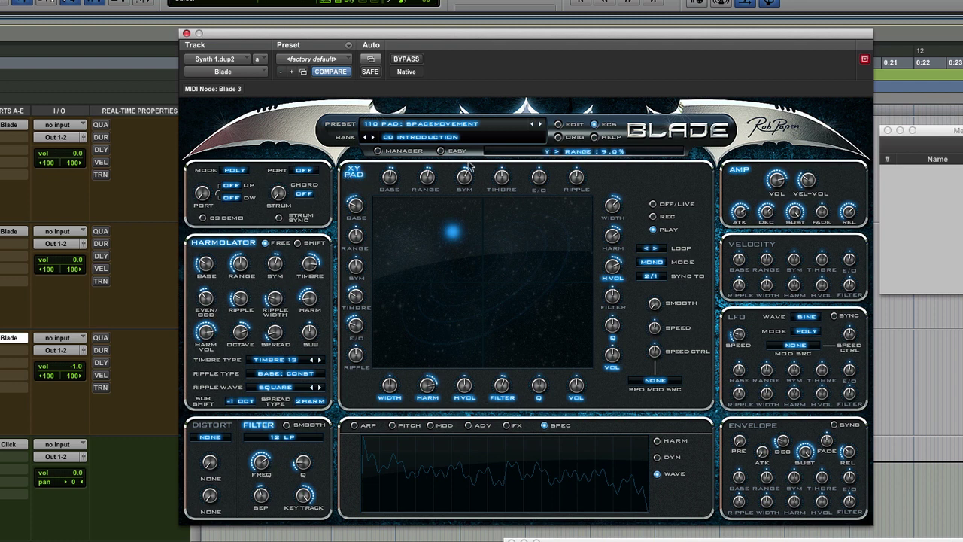
Step: Toggle the XY pad movement on and off, leaving it off
left_click(349, 177)
left_click(350, 179)
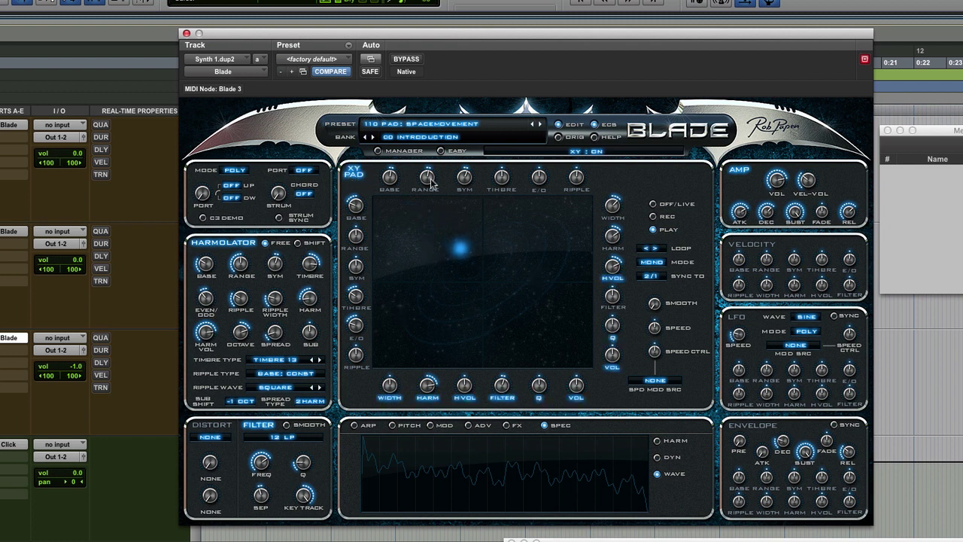
mouse_move(362, 213)
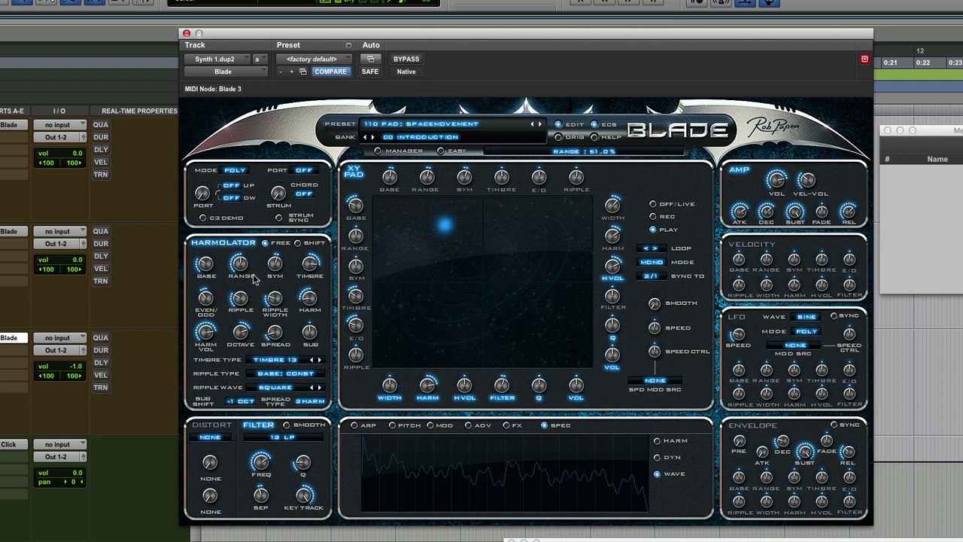
left_click(360, 178)
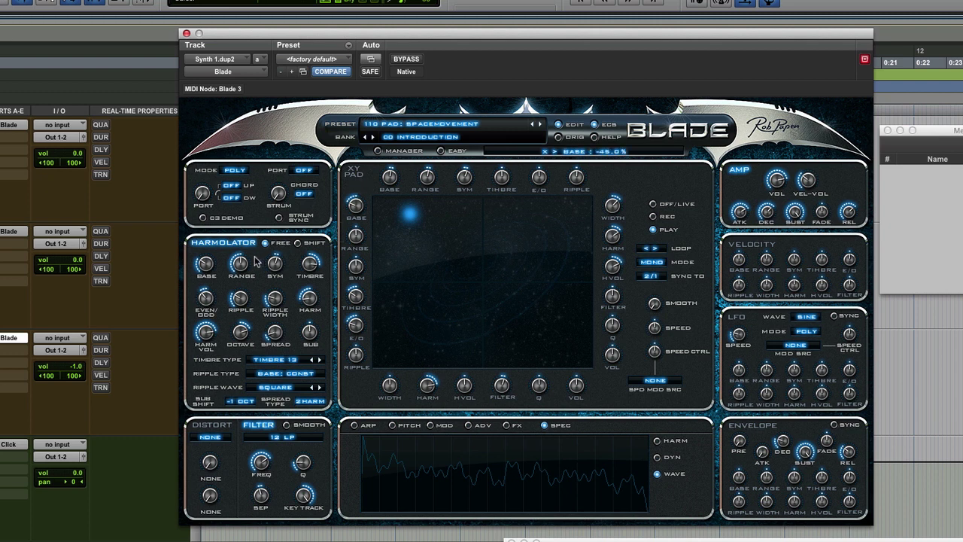
Step: Set Harmolator range to about 49.6%, centre the XY point, and switch to Off/Live
left_click_drag(256, 262, 244, 272)
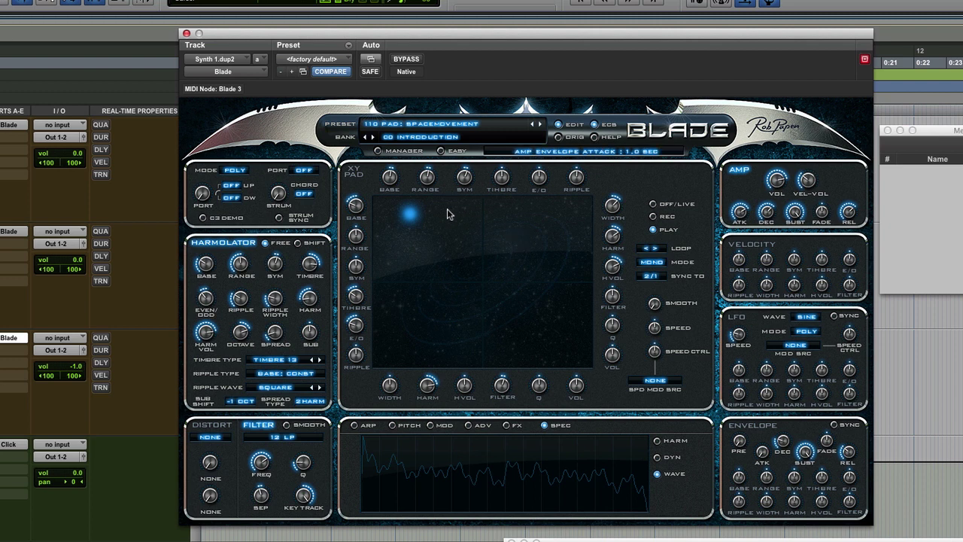
left_click(461, 251)
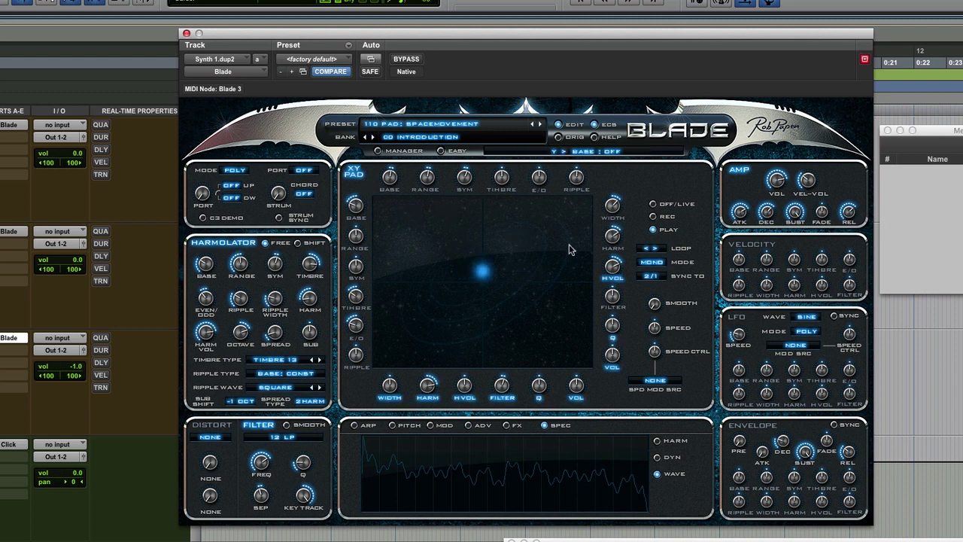
left_click(652, 205)
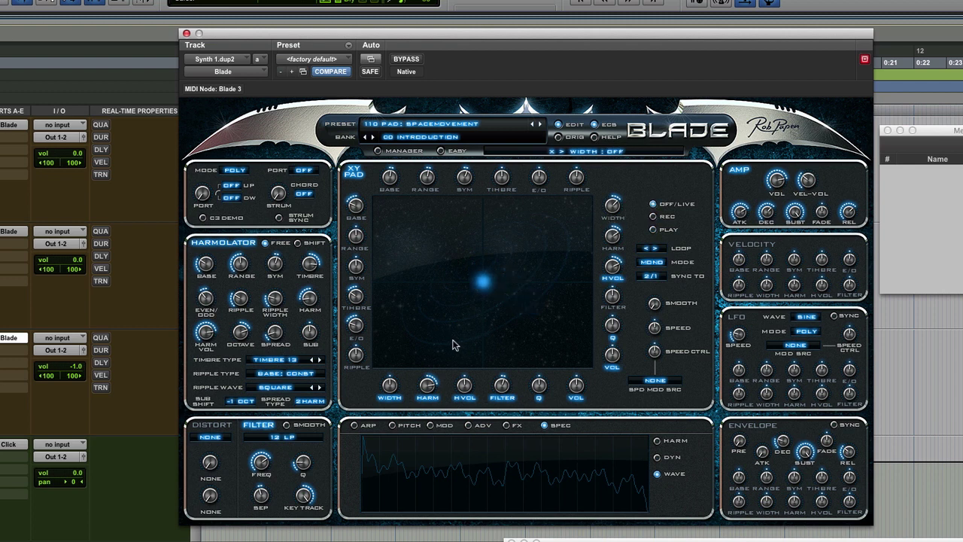
Step: Drag the XY point around the pad, ending in the top-right corner
left_click_drag(490, 301, 552, 343)
left_click_drag(556, 276, 558, 215)
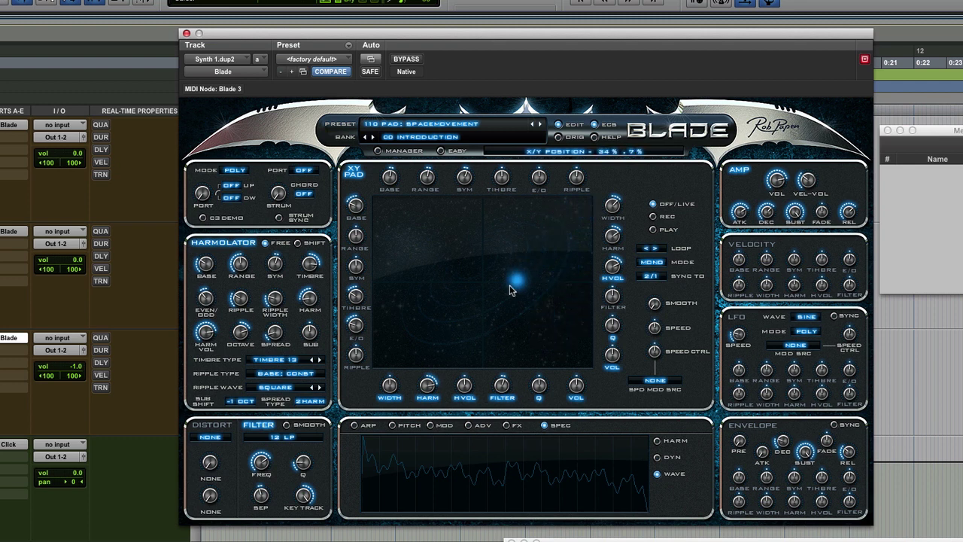
mouse_move(501, 290)
left_mouse_down()
mouse_move(415, 343)
mouse_move(413, 223)
mouse_move(569, 208)
mouse_move(507, 281)
left_mouse_up()
left_click_drag(482, 322, 593, 213)
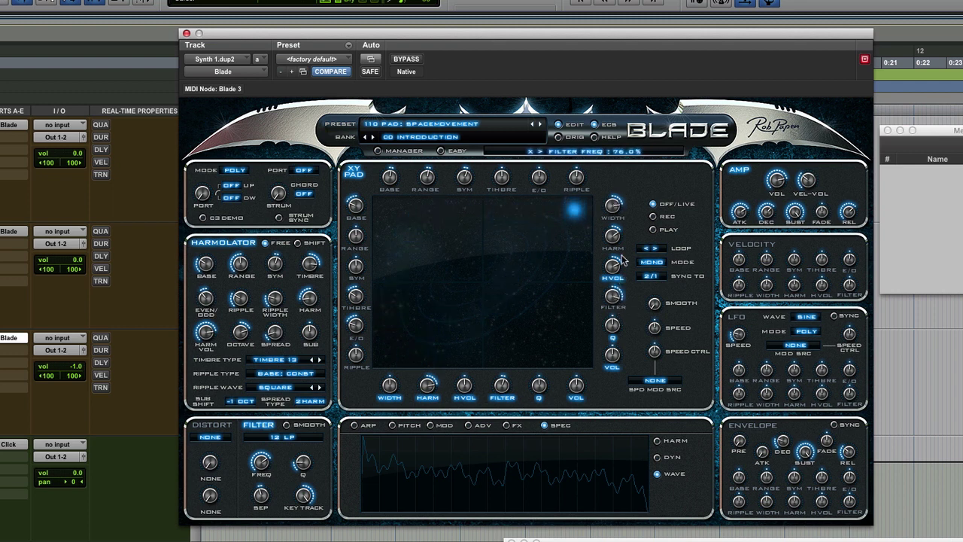
mouse_move(581, 212)
left_mouse_down()
mouse_move(584, 327)
mouse_move(581, 220)
left_mouse_up()
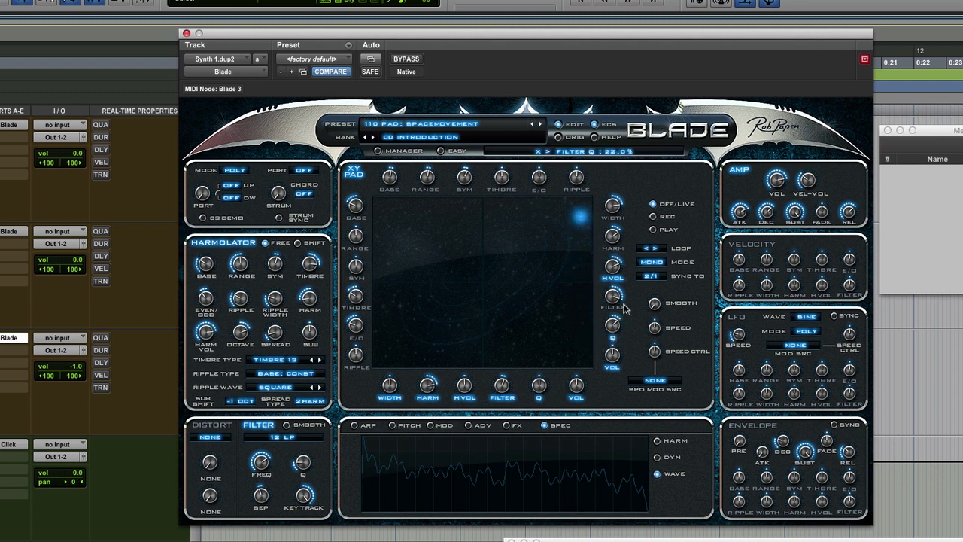
left_click_drag(591, 227, 591, 188)
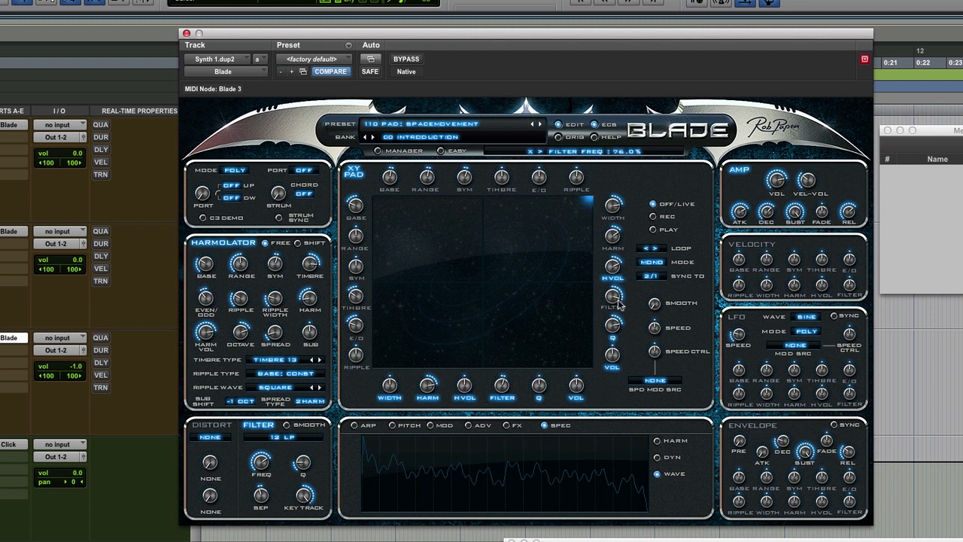
Step: Set the X filter amount to 78% and Y filter amount to -24%, then recentre the XY point
left_click_drag(617, 304, 609, 293)
left_click_drag(587, 203, 382, 300)
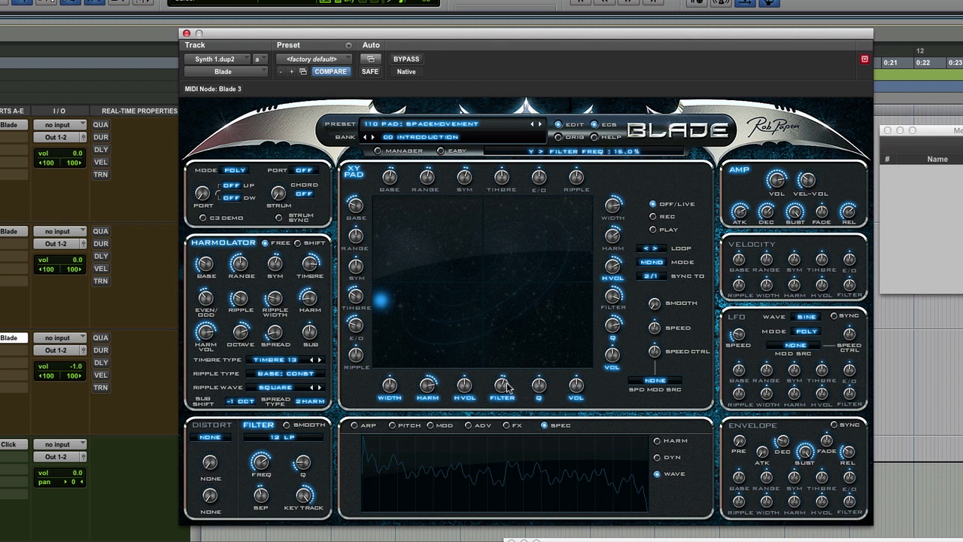
left_click_drag(507, 387, 502, 418)
left_click_drag(388, 300, 381, 342)
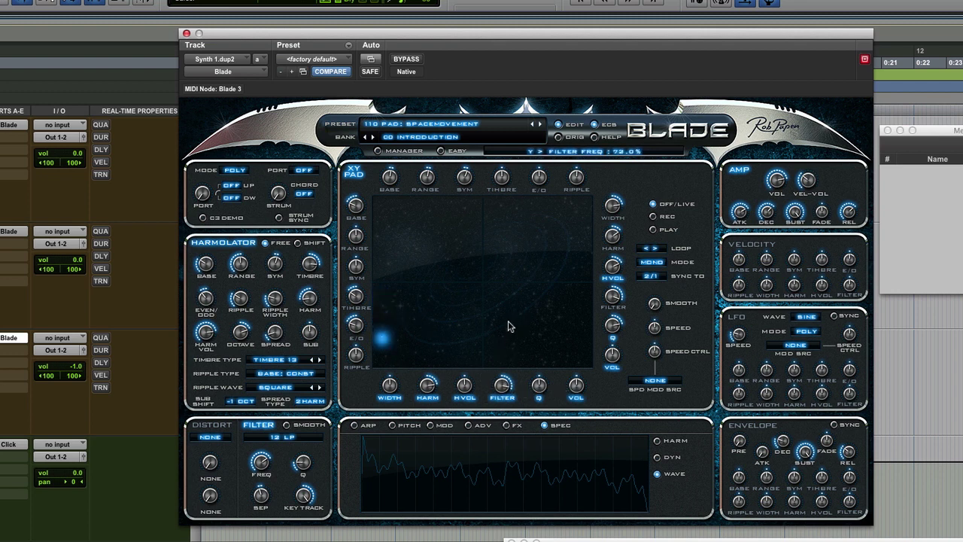
left_click_drag(382, 342, 452, 306)
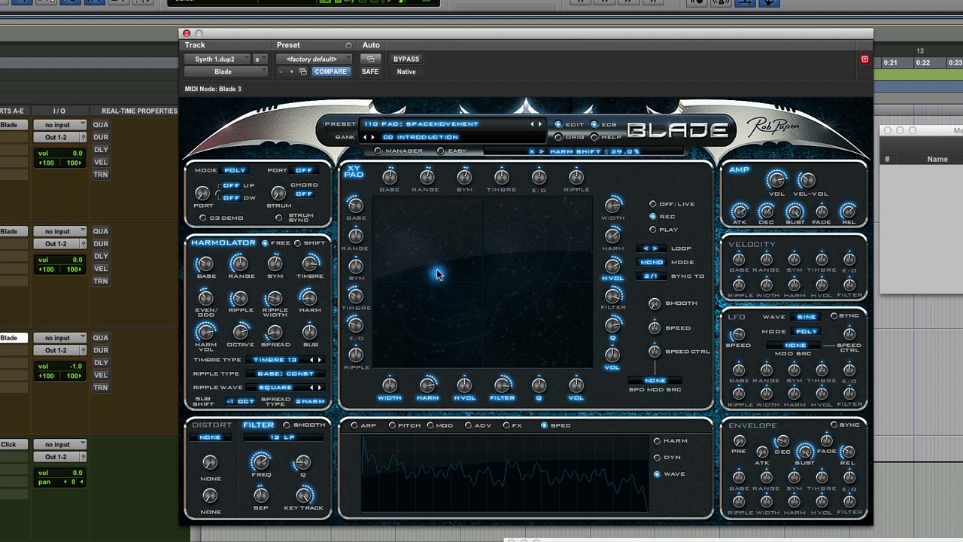
Step: Record an XY motion moving down, then up and right, and switch to Play mode
left_click_drag(465, 269, 456, 354)
left_click_drag(444, 301, 539, 254)
left_click(652, 230)
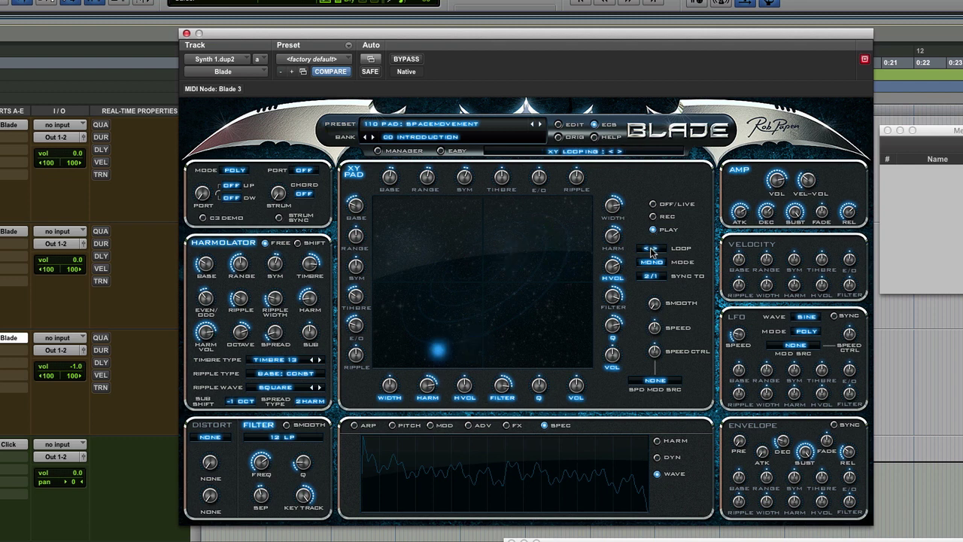
Step: Set the XY pad LOOP option to ON
left_click(651, 247)
left_click(660, 261)
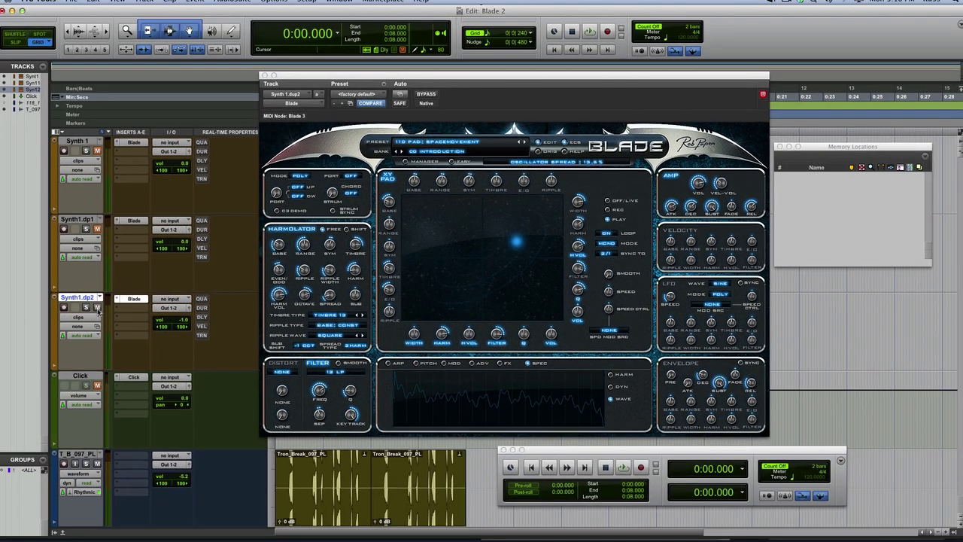
Step: Start session playback, lower T_B_097_PL volume to -12.4, and try XY sync 1/8
key("space")
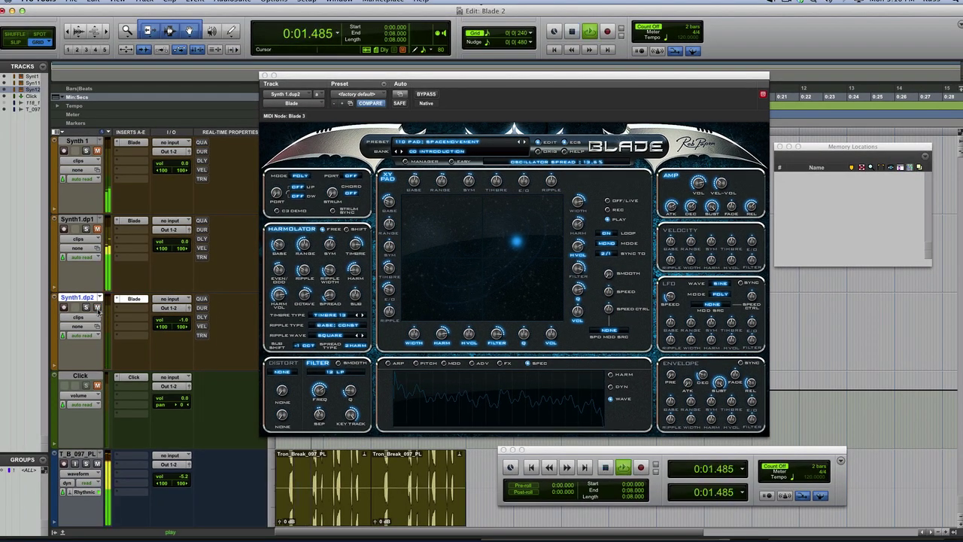
left_click_drag(180, 479, 179, 485)
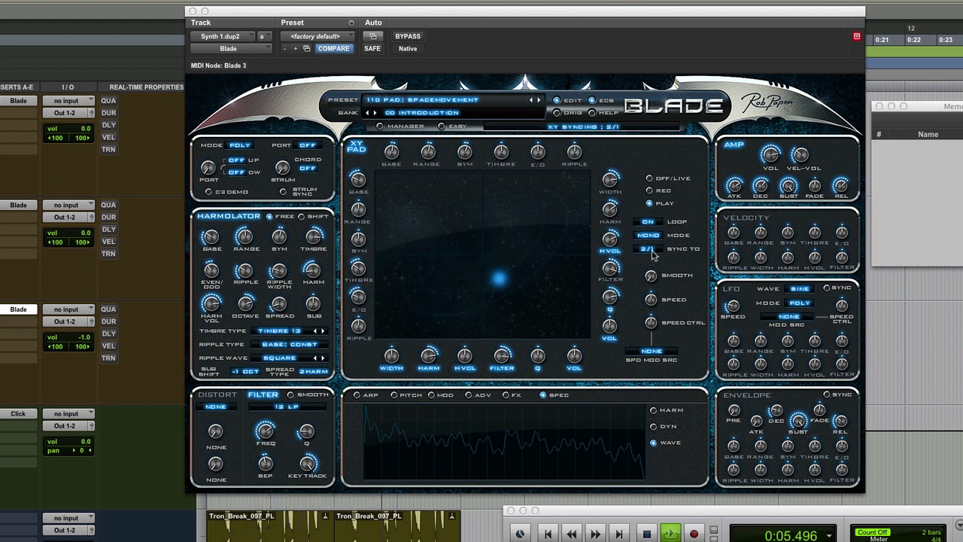
left_click(647, 249)
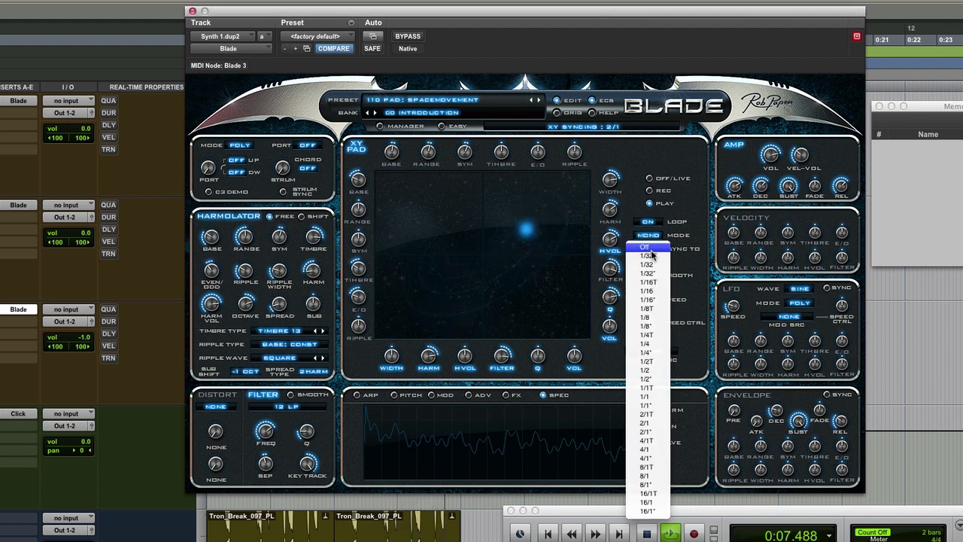
left_click(651, 319)
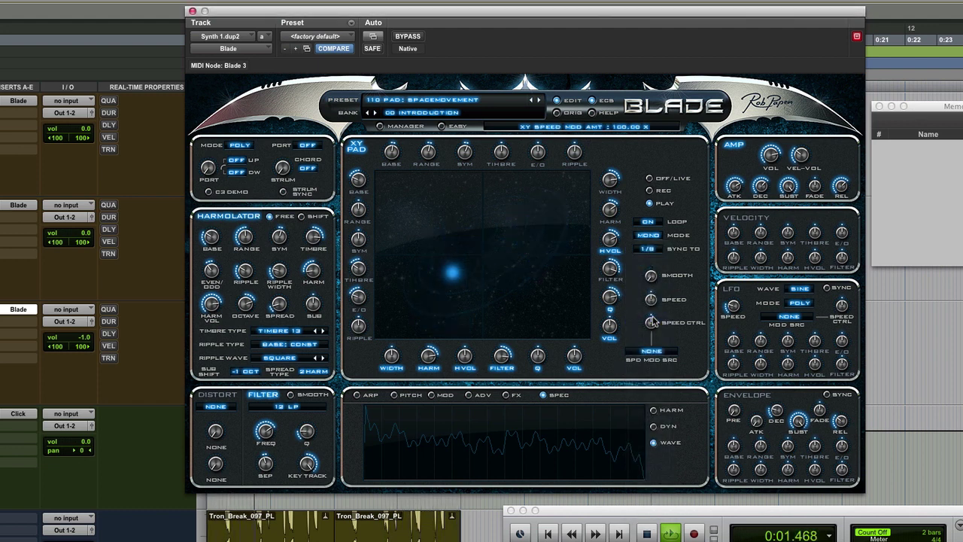
Step: Try XY sync rates 1/4 and 1/1, settle on 1/1*, then stop playback
left_click(650, 249)
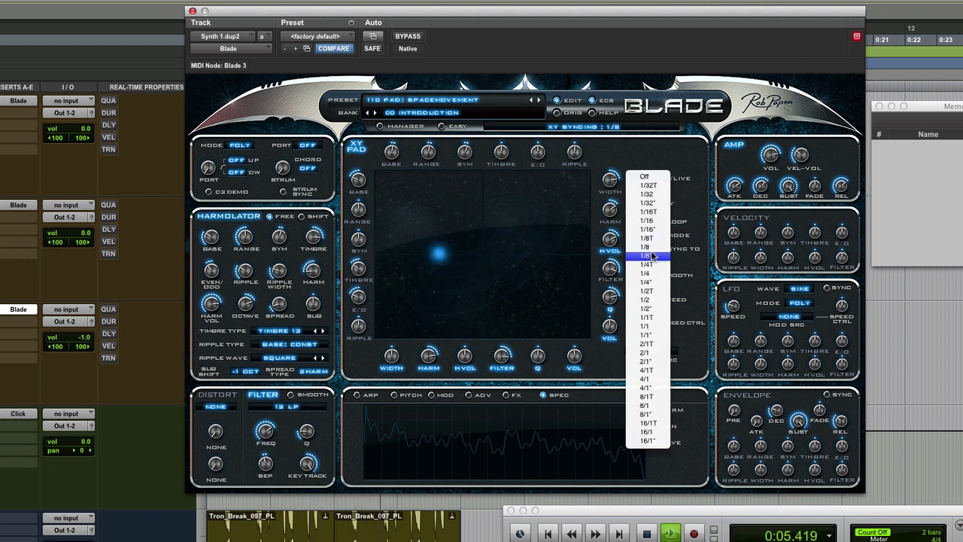
left_click(652, 273)
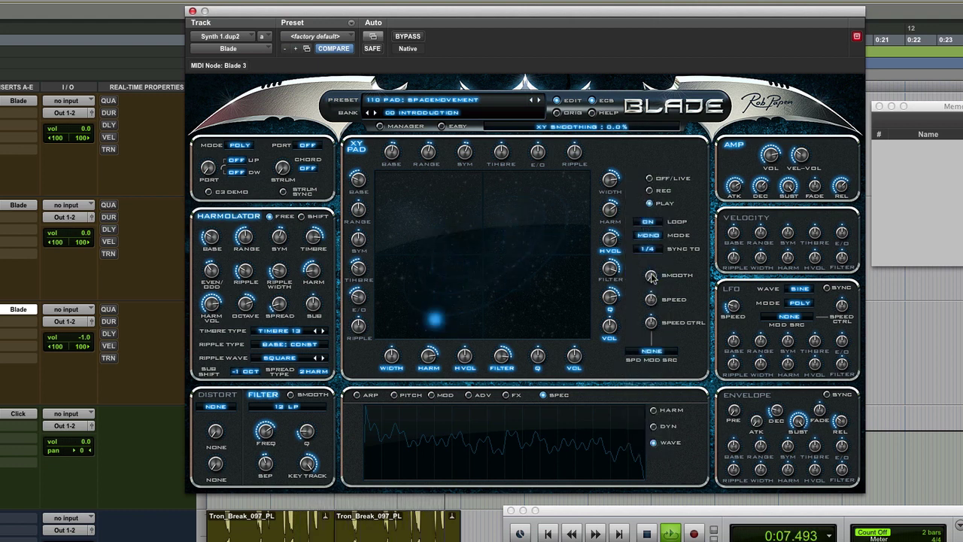
left_click(646, 249)
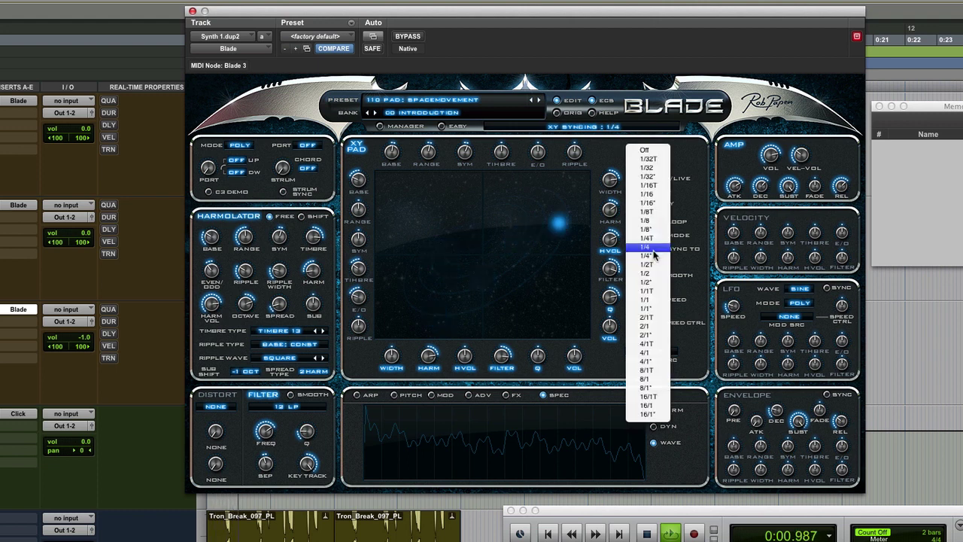
left_click(651, 299)
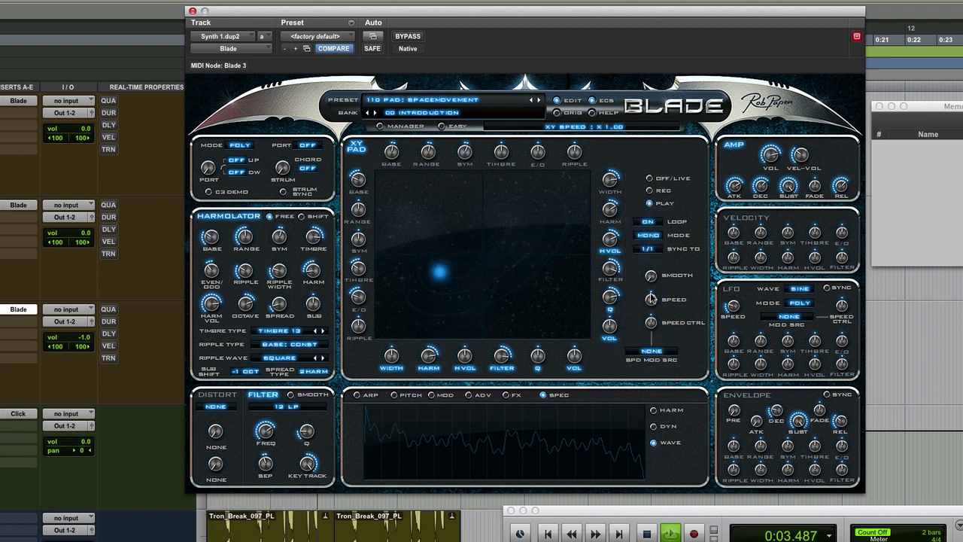
left_click(647, 249)
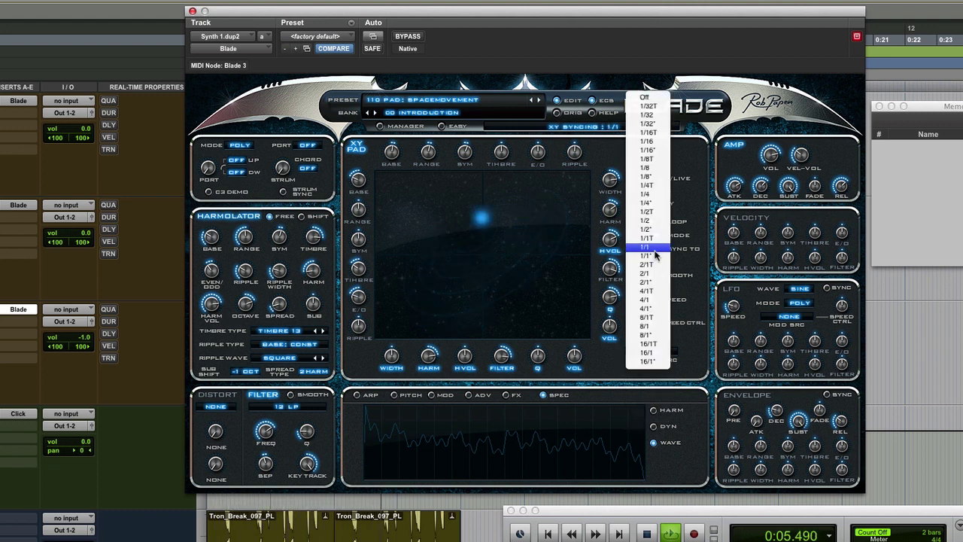
left_click(654, 256)
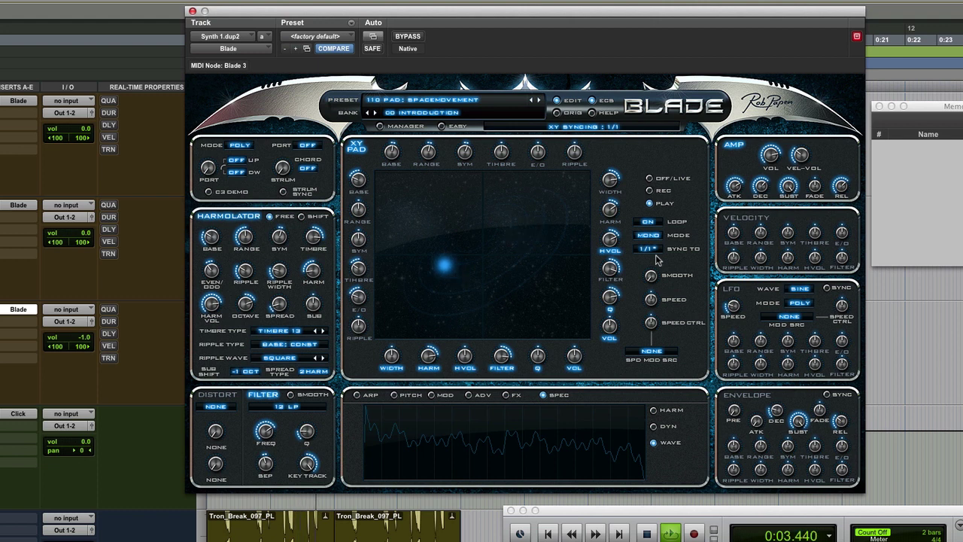
key("space")
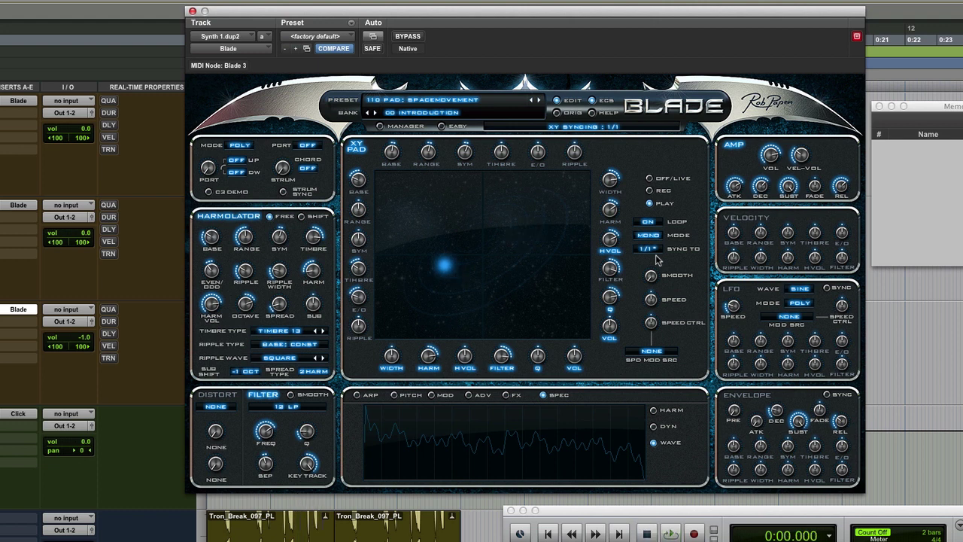
Step: Return the XY pad to Off/Live, leaving filter at 12 LP and distortion at None
left_click(649, 179)
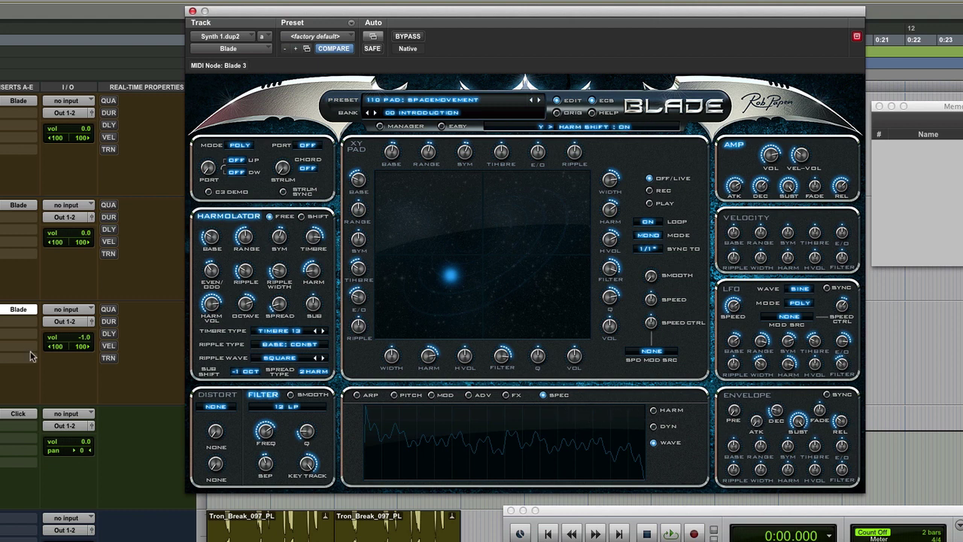
left_click(280, 407)
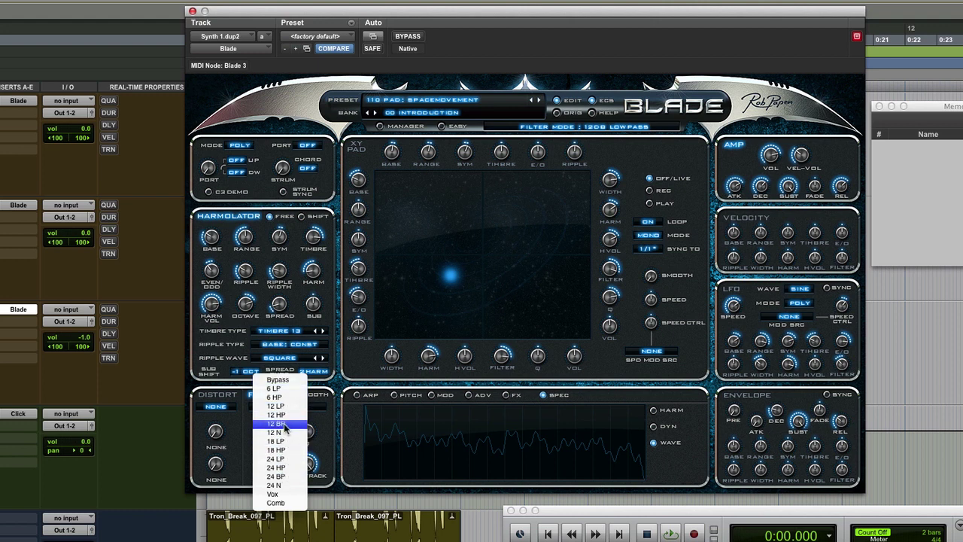
left_click(241, 431)
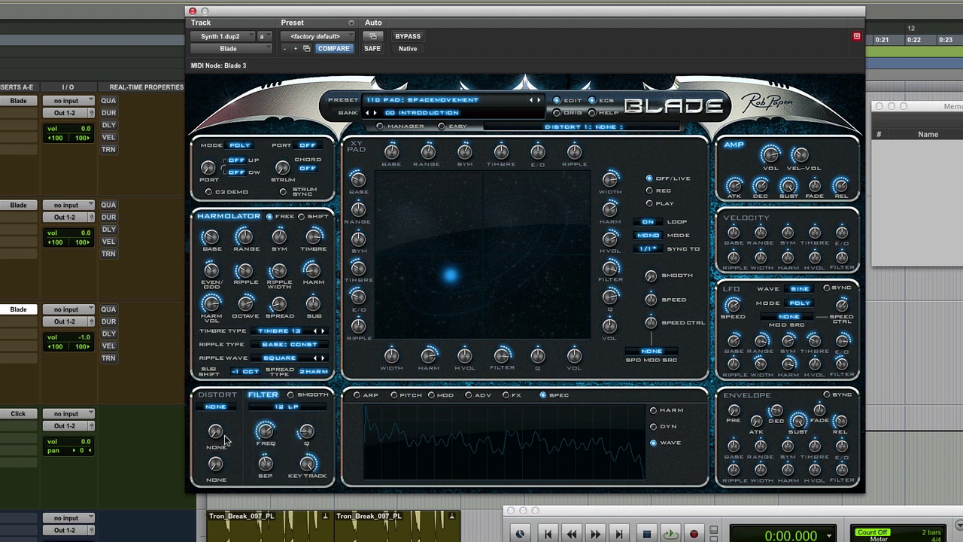
left_click(224, 406)
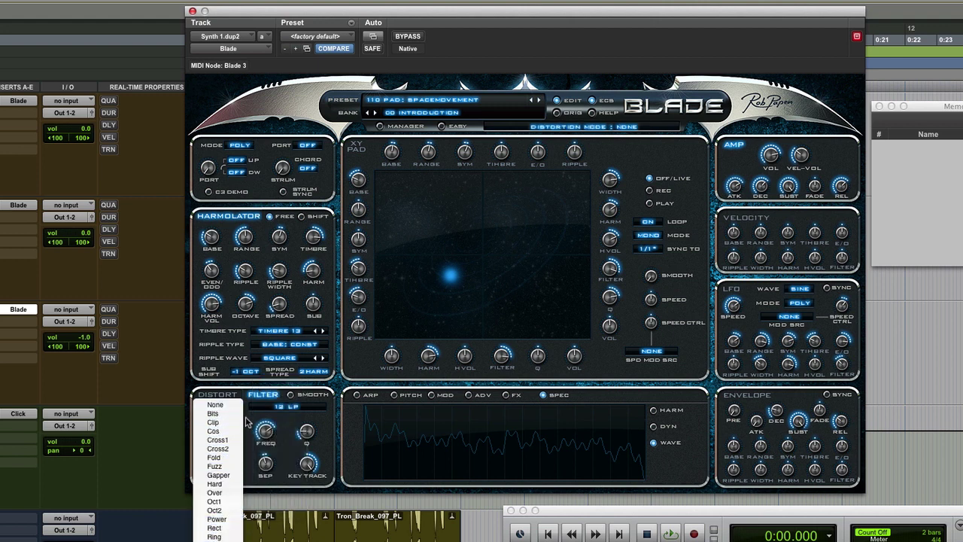
left_click(246, 422)
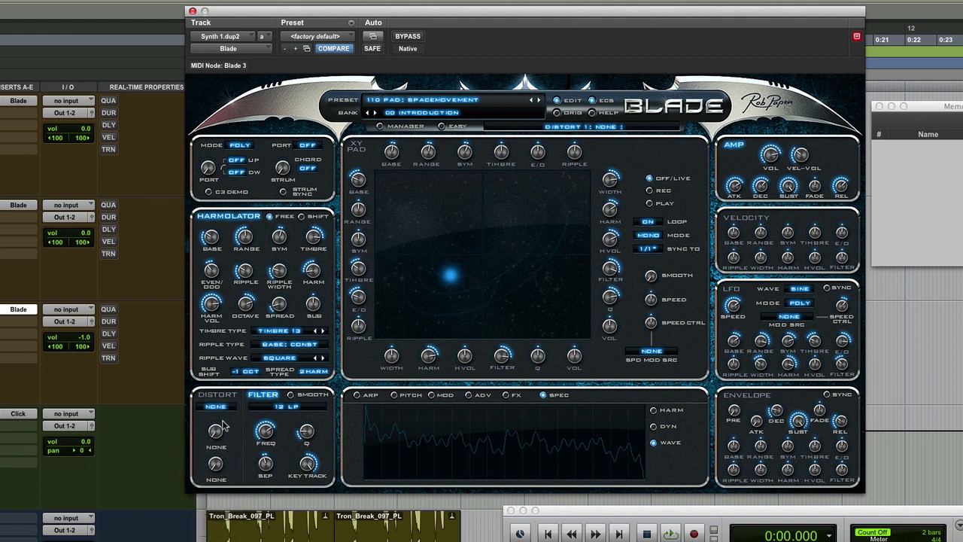
Step: Reset to the default preset, then load 039 Arp 1 RF from bank 03 Rob Fabrie 01
left_click(481, 98)
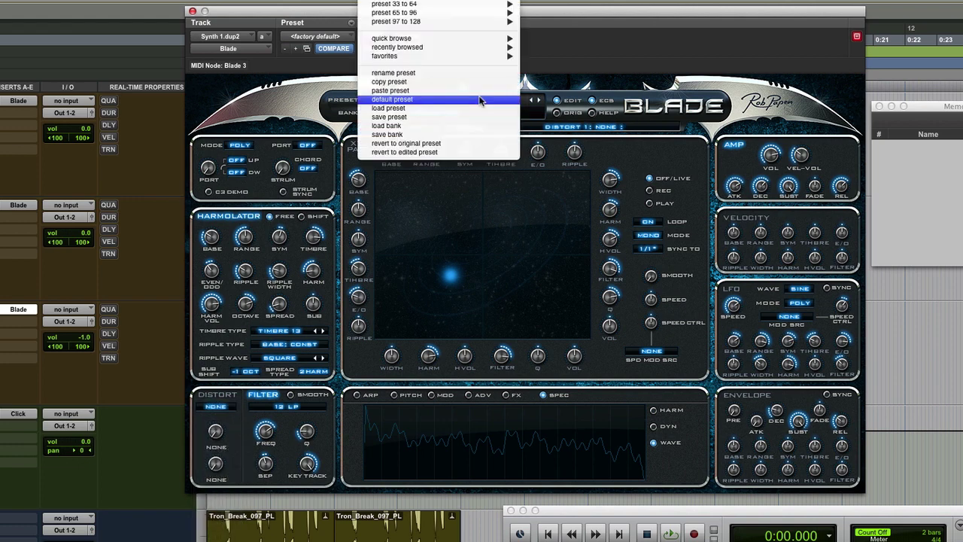
left_click(480, 100)
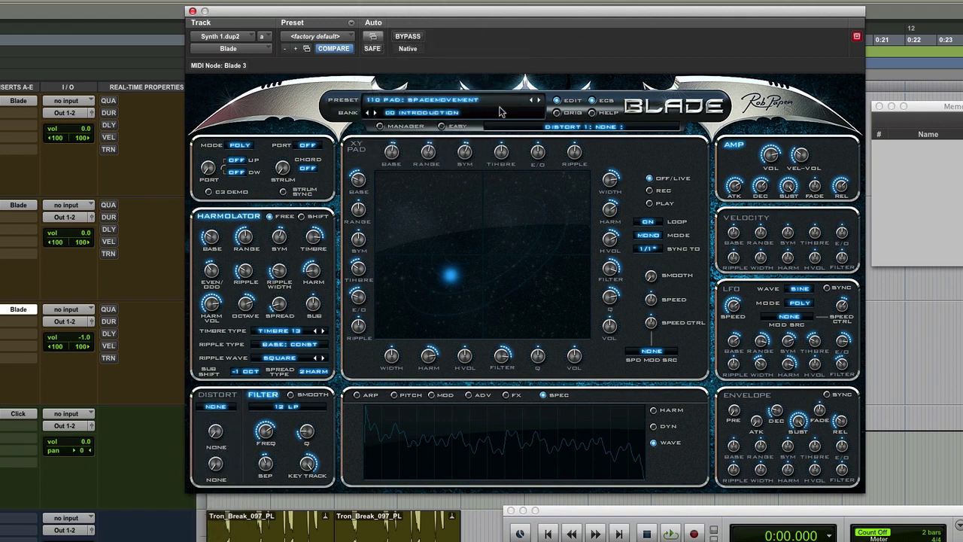
left_click(380, 126)
left_click(707, 231)
left_click(380, 215)
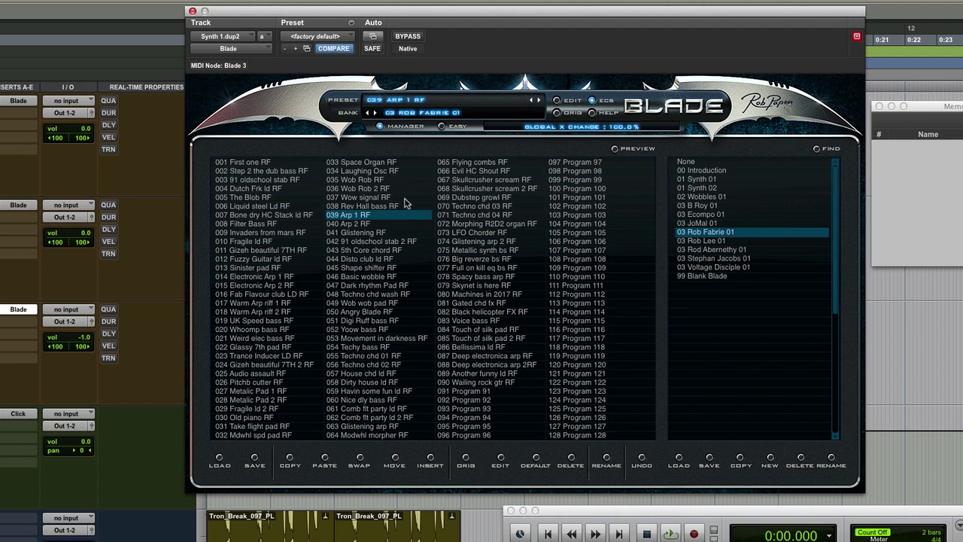
left_click(379, 127)
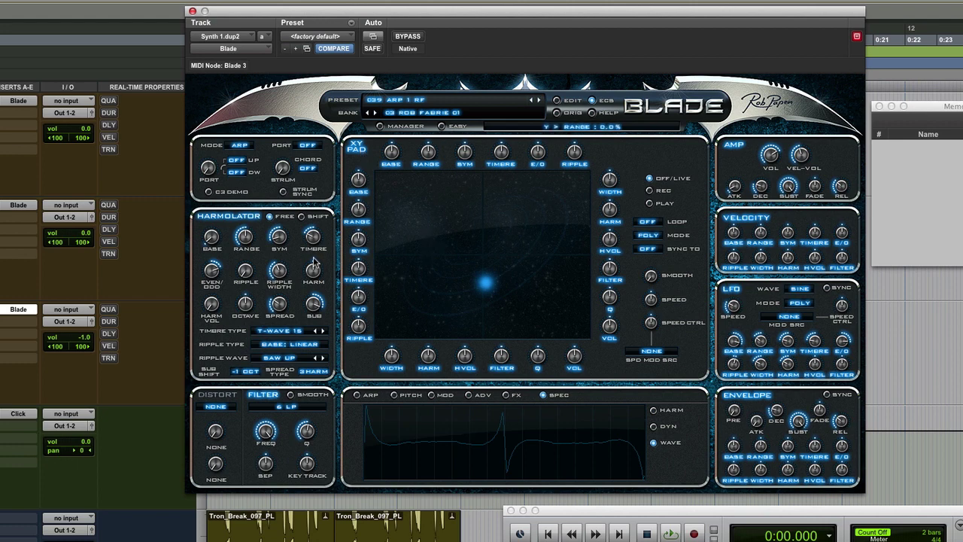
Step: Toggle easy view off again, then step forward through 040 Arp 2 RF to 041 Glistening RF
left_click(443, 127)
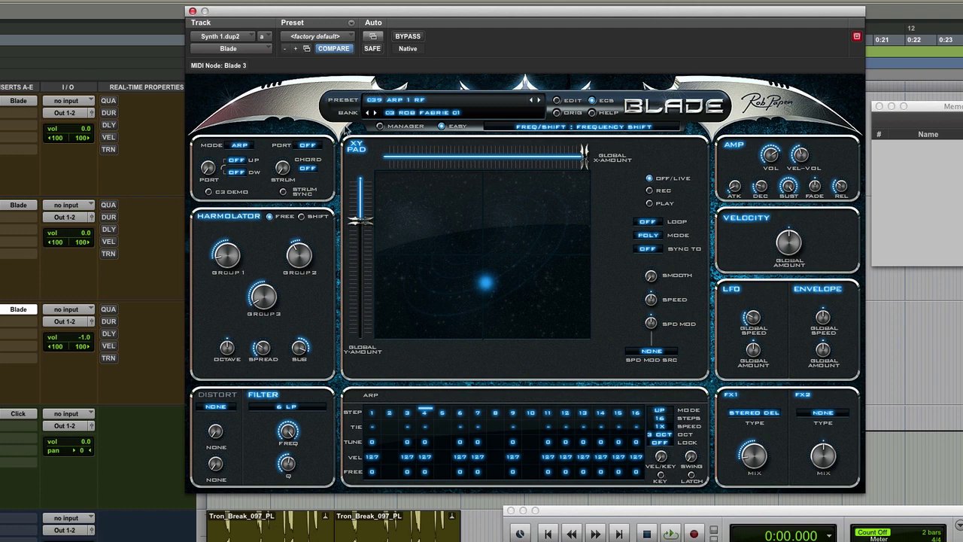
left_click(381, 126)
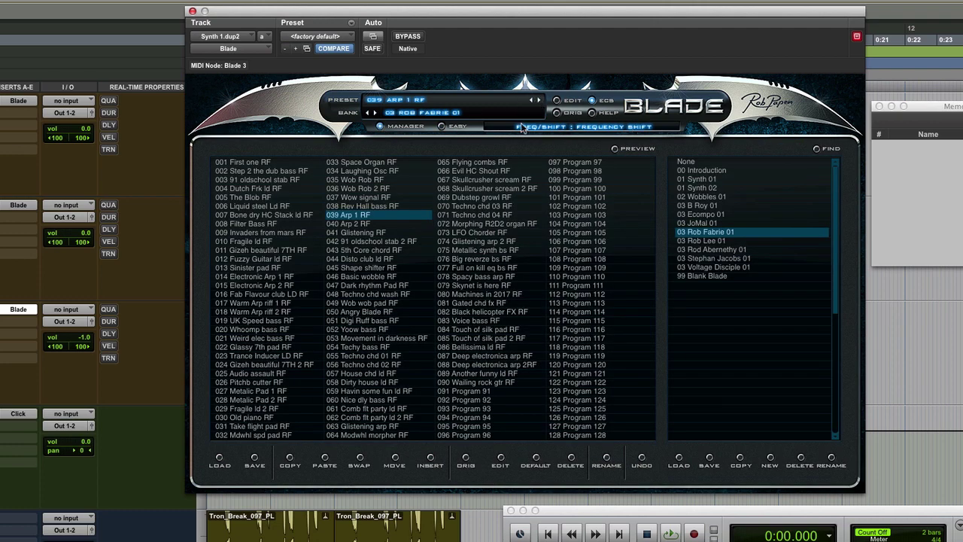
left_click(381, 126)
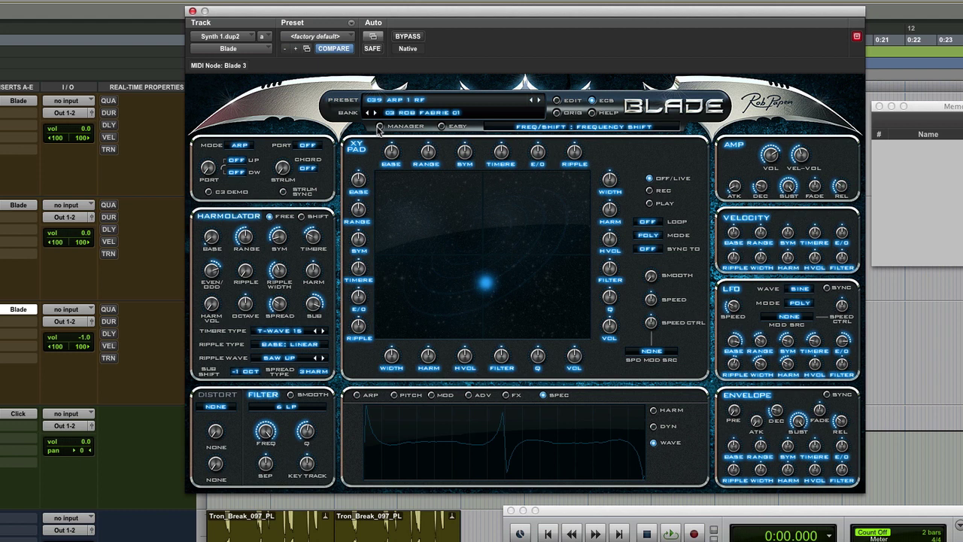
left_click(539, 100)
left_click(535, 101)
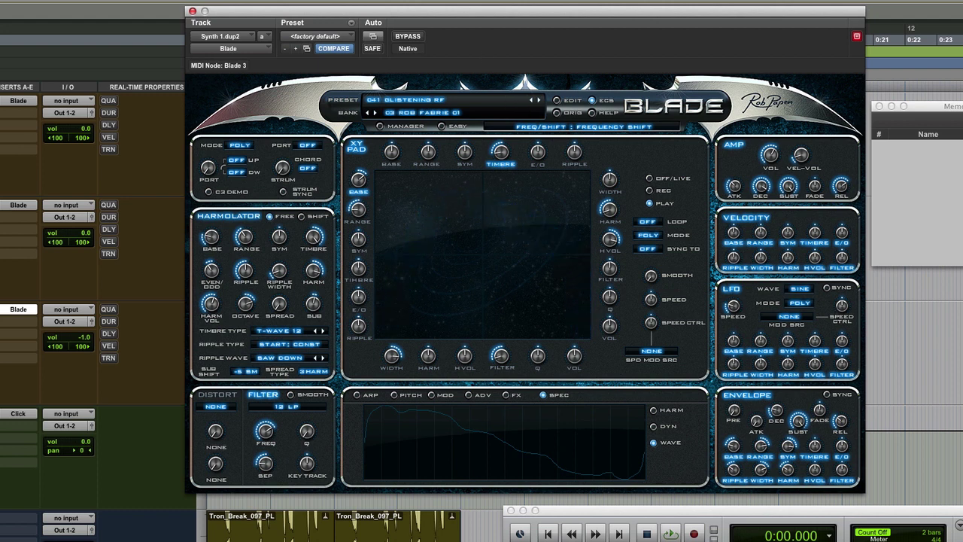
Step: Open the System Usage window and place it in the top-right corner
left_click(340, 2)
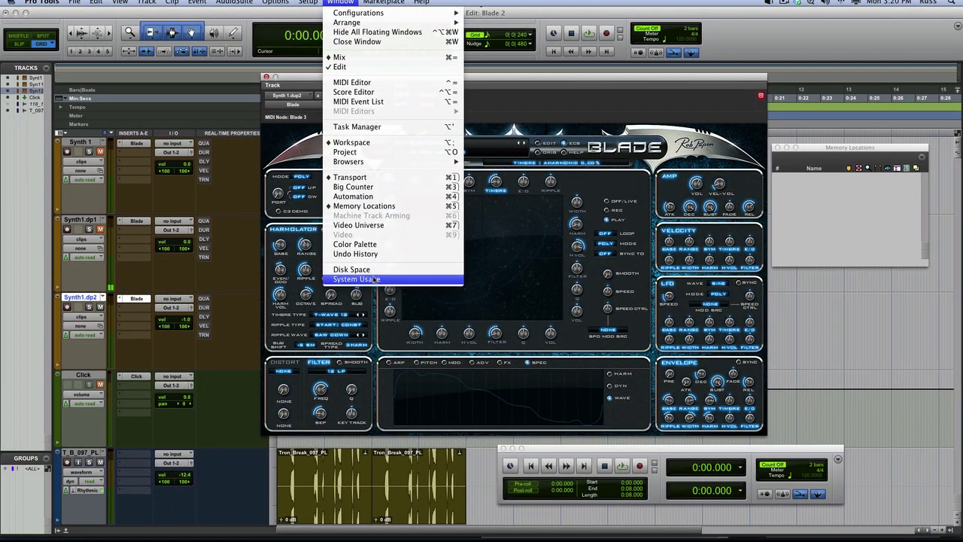
left_click(356, 279)
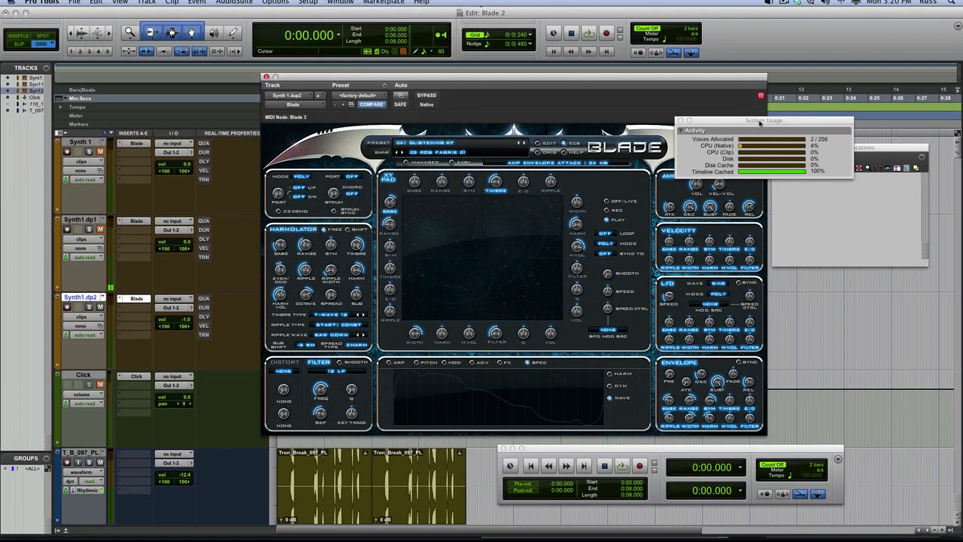
left_click_drag(760, 122, 855, 43)
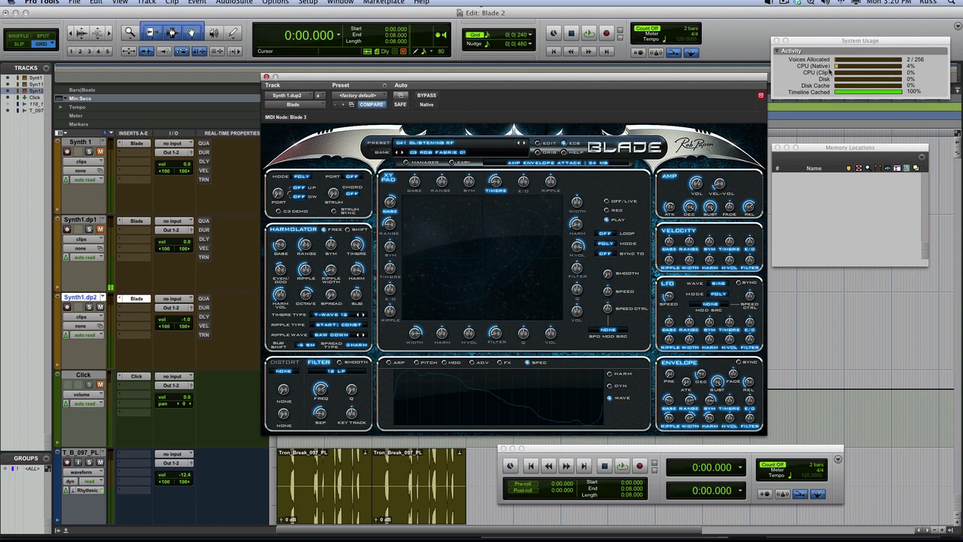
Step: Start session playback, set T_B_097_PL to -6.2, record-enable Synth1.dp2 and raise it to +5.9
left_click(106, 221)
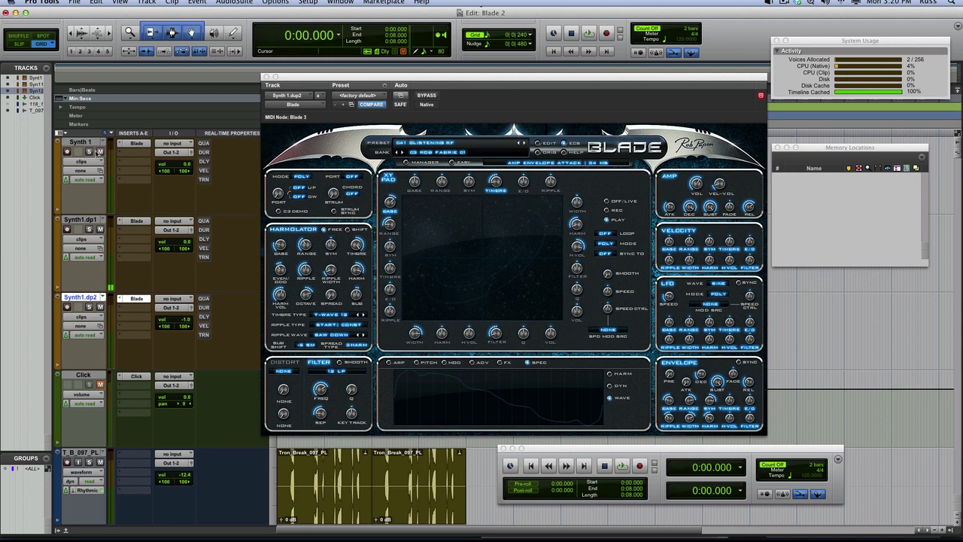
key("space")
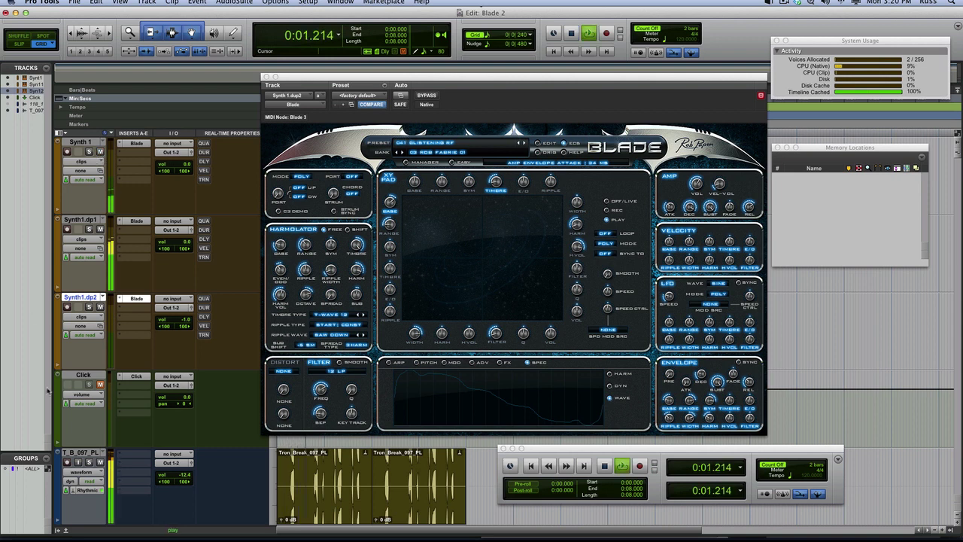
left_click_drag(185, 475, 188, 469)
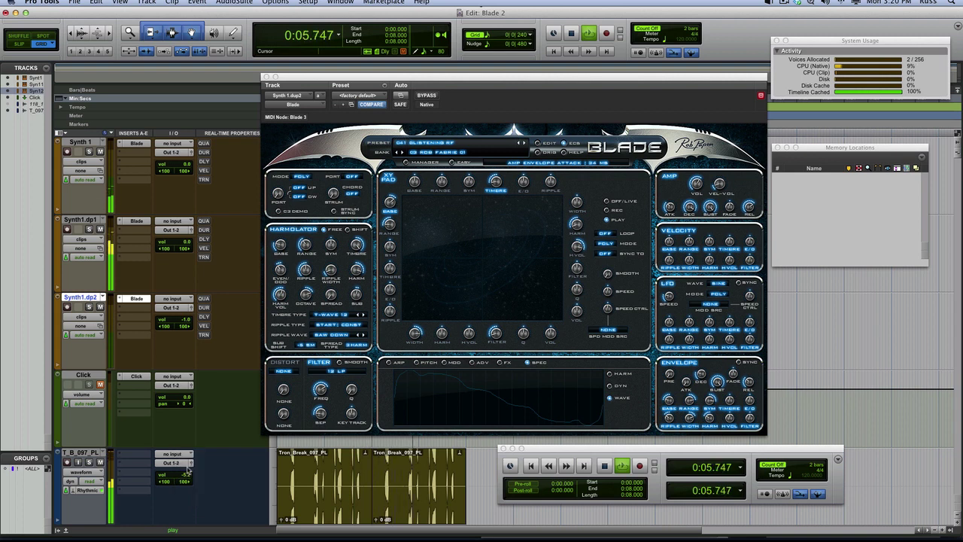
left_click(67, 308)
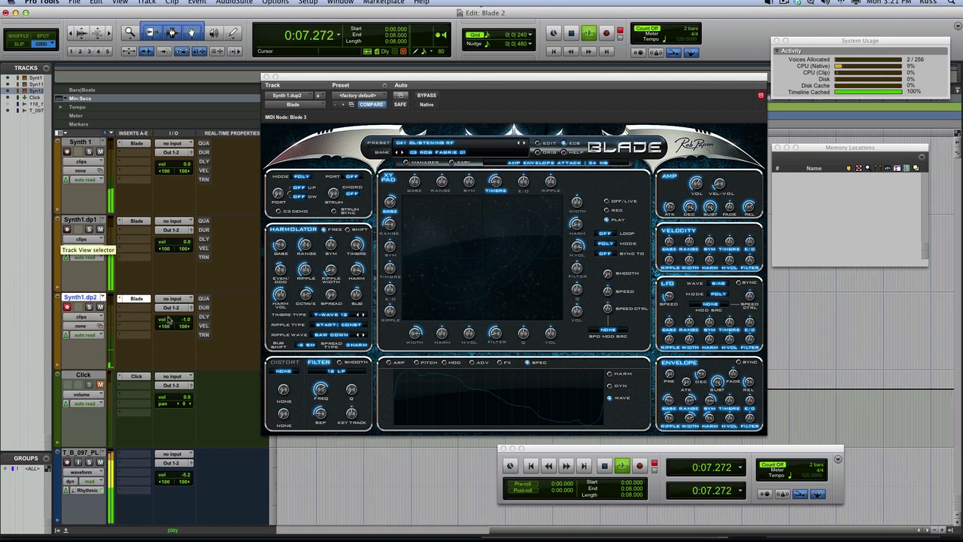
left_click_drag(174, 320, 174, 315)
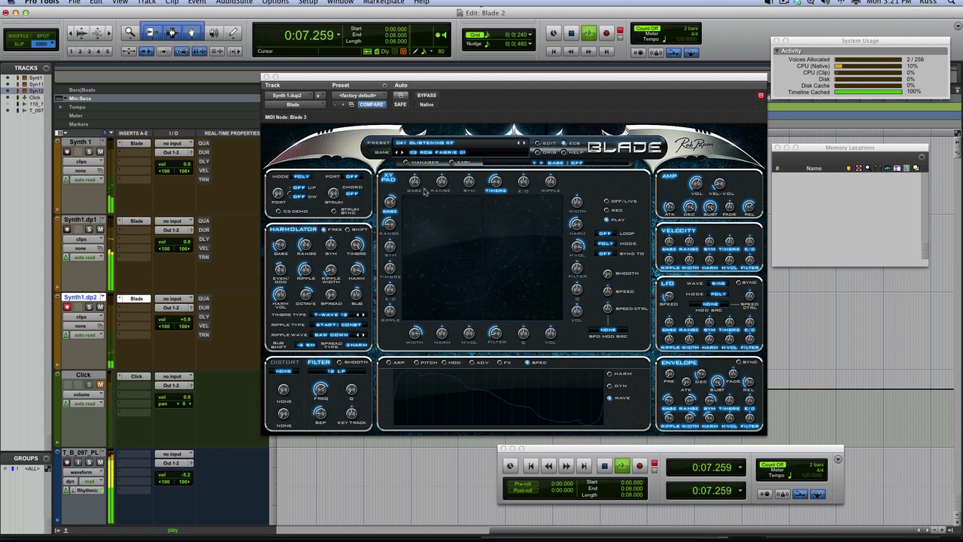
Step: Step Blade back to preset 039 Arp 1 RF and set Synth1.dp2's fader to +0.6
left_click(520, 144)
left_click(518, 145)
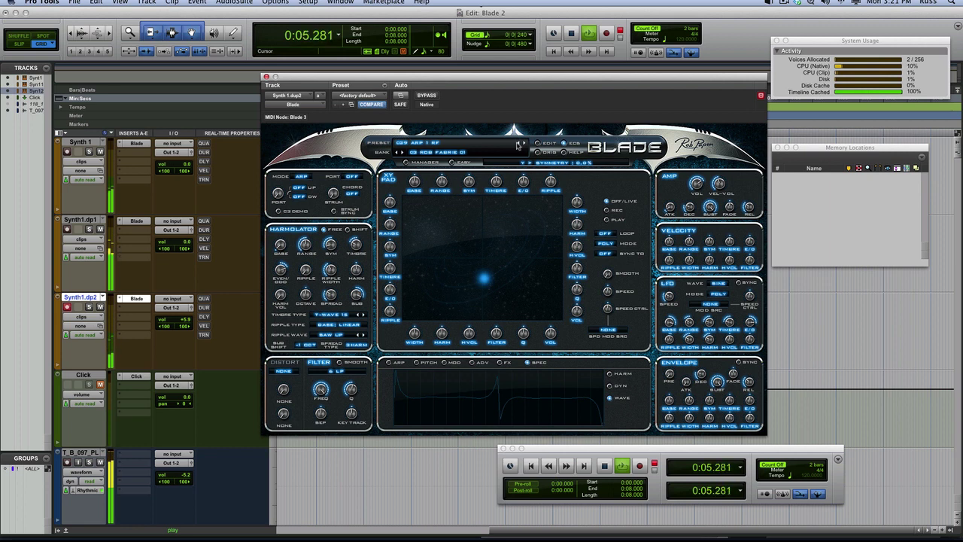
left_click_drag(185, 322, 185, 326)
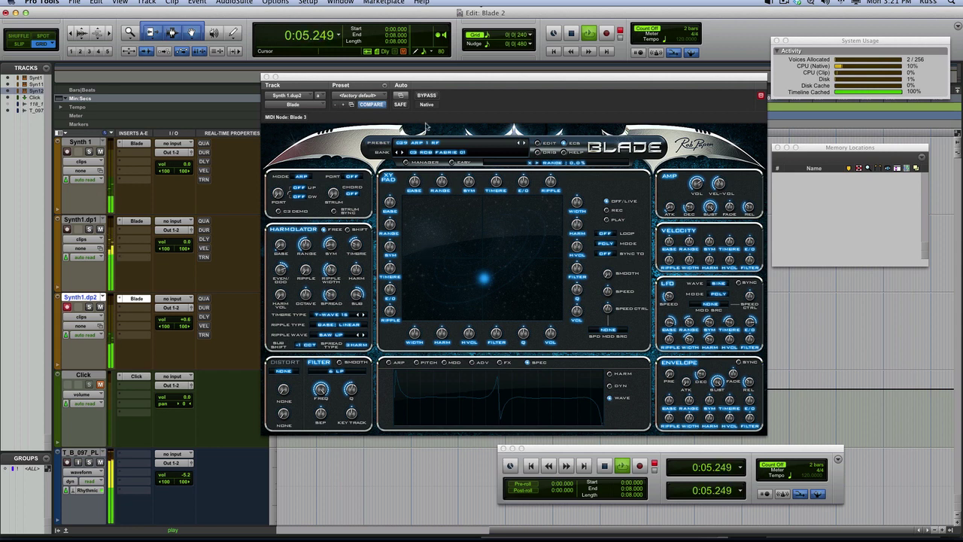
Step: Search Blade's preset manager for 'pad', audition pad: spacemovement, then load 006 Syn: Chris Pad 1
left_click(407, 163)
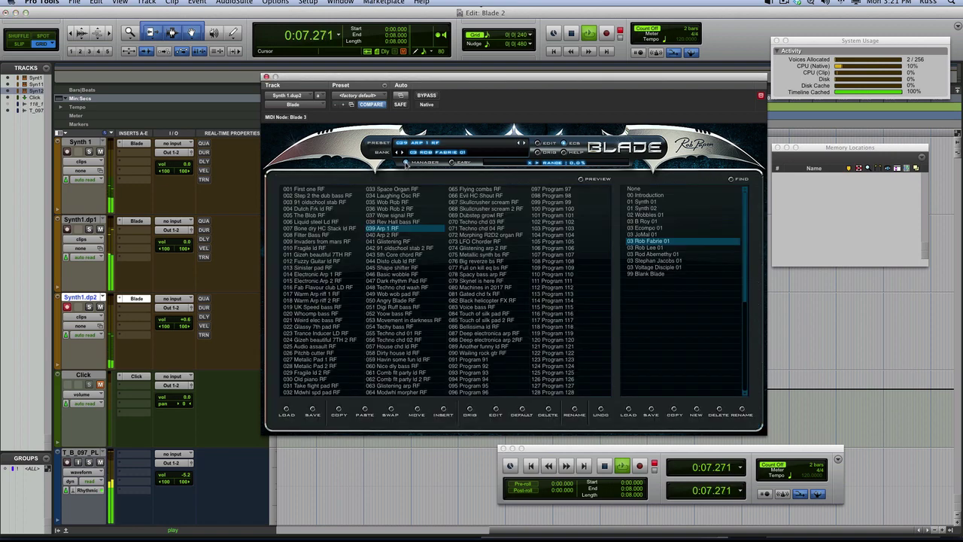
left_click(731, 181)
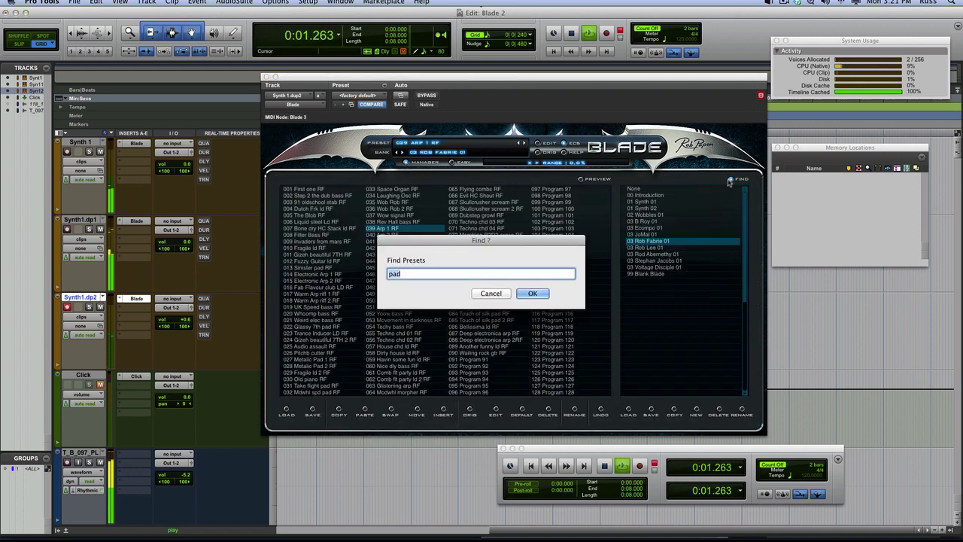
key("Return")
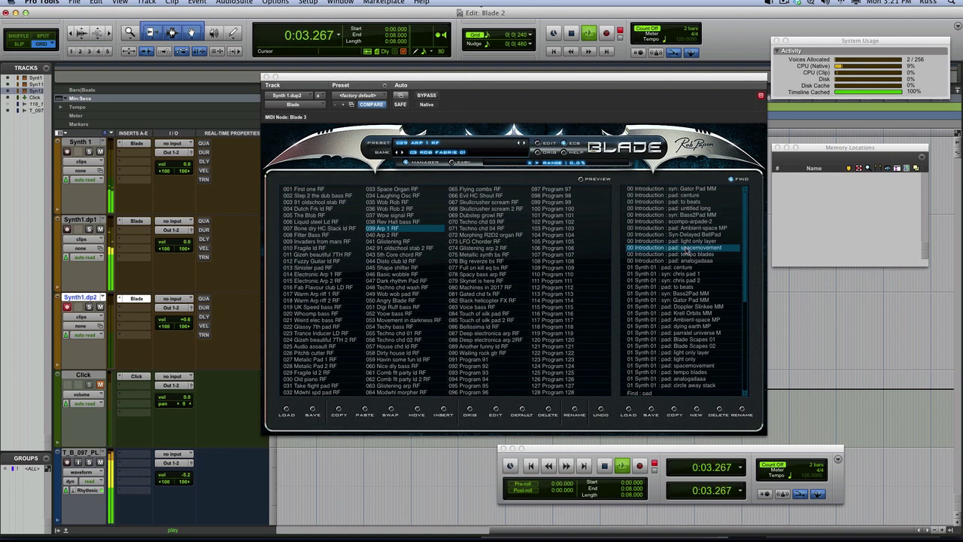
left_click(683, 249)
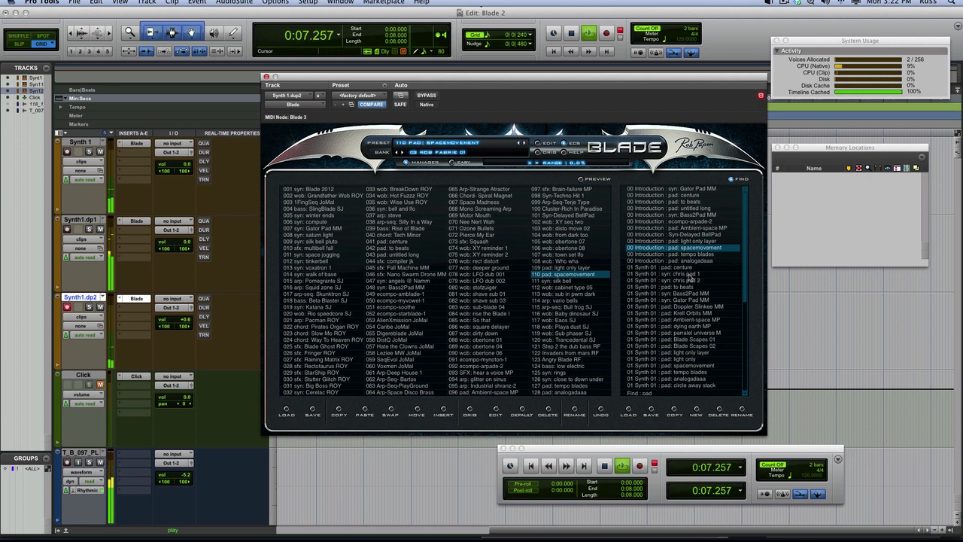
left_click(689, 275)
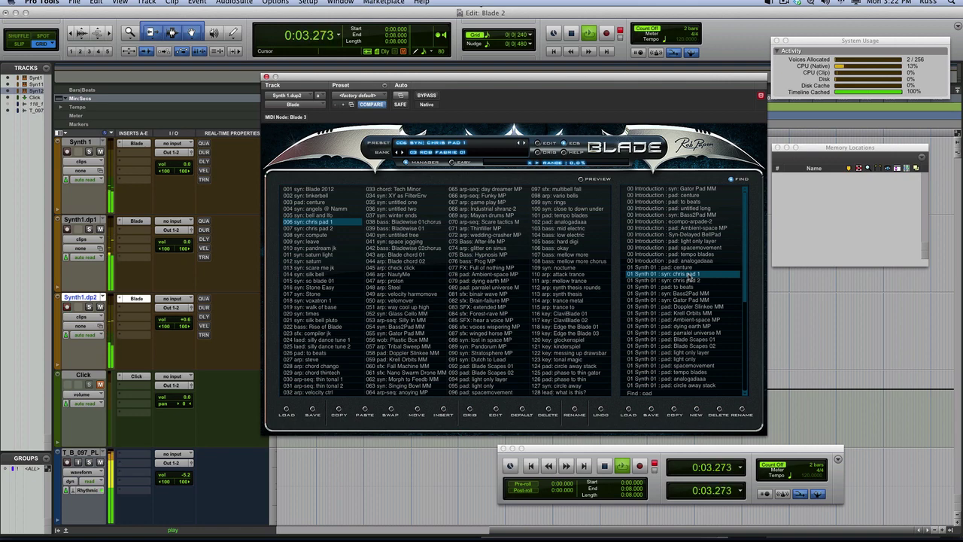
left_click(406, 162)
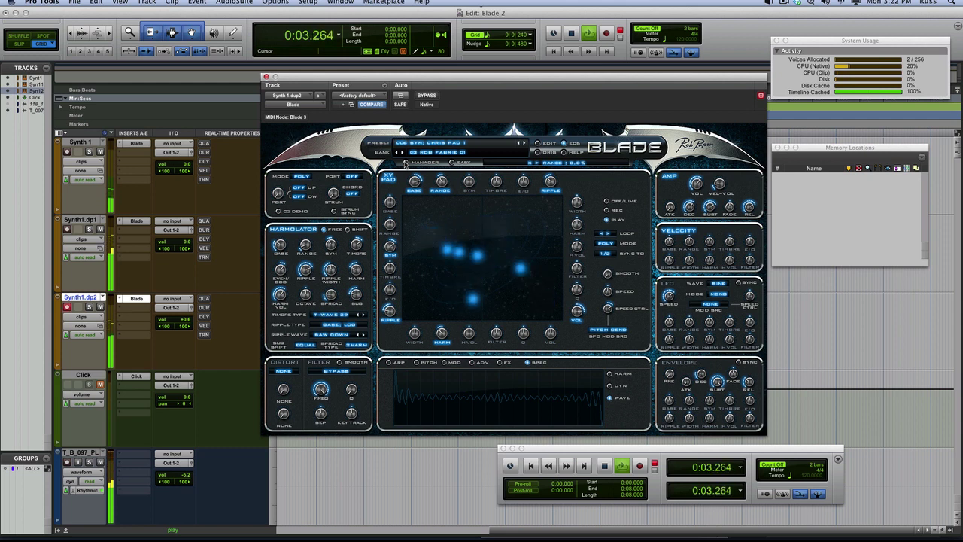
Step: Stop the Pro Tools transport so the counter returns to 0:00.000
key("space")
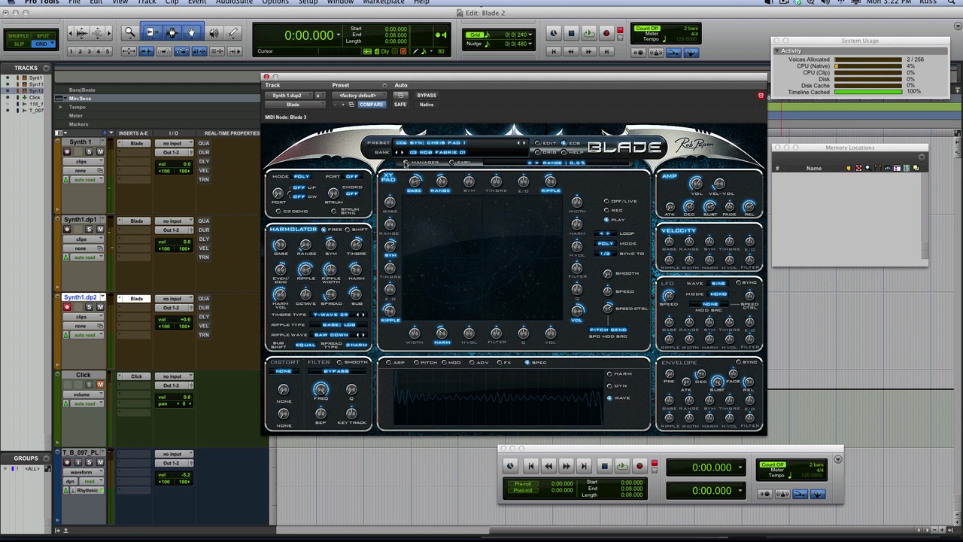